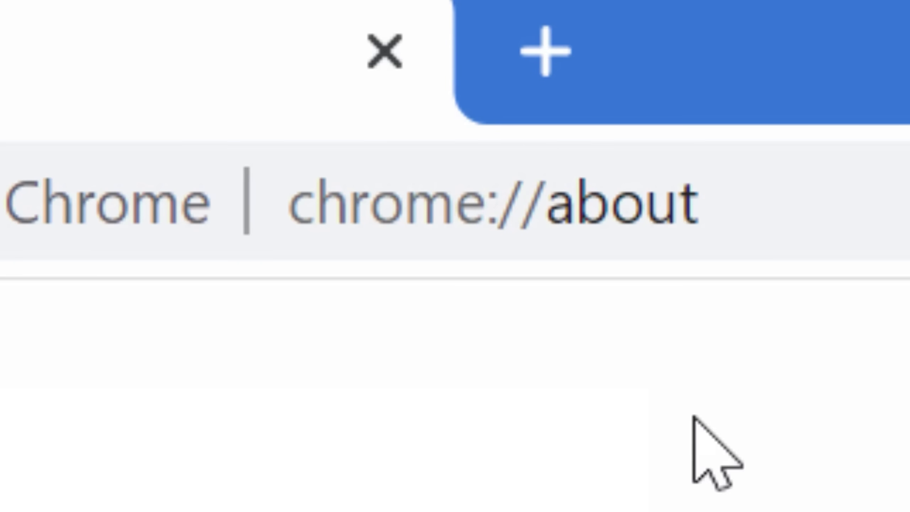
Step: Look through the list of internal Chrome pages at chrome://about as far as the chrome://settings entry
left_click(792, 234)
left_click_drag(789, 234, 67, 346)
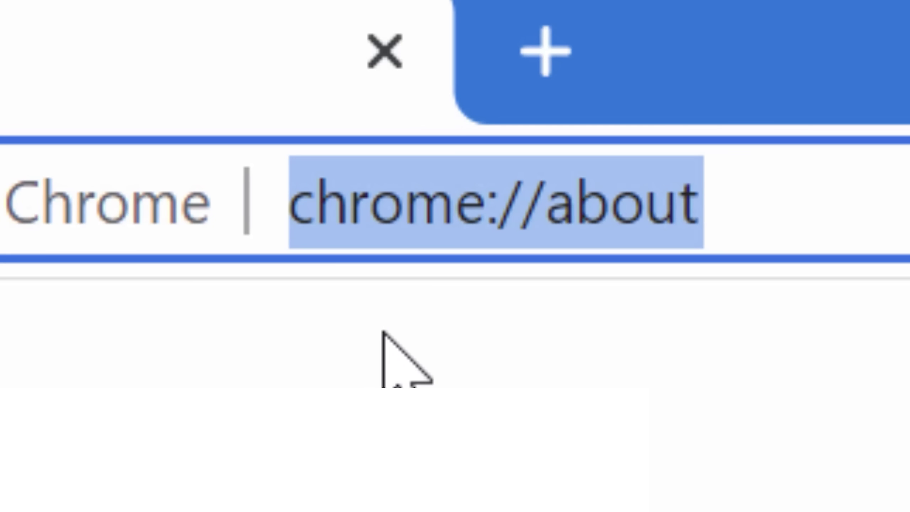
left_click(874, 309)
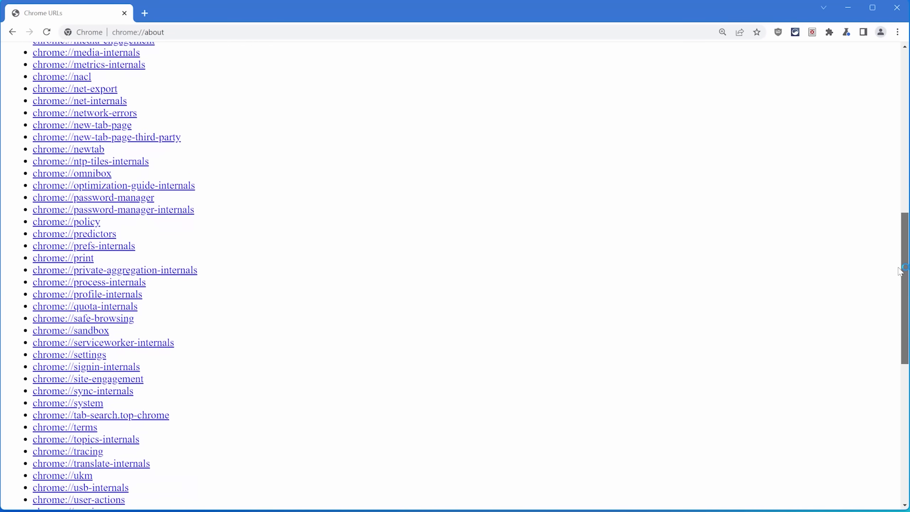
scroll(463, 323, "down", 2)
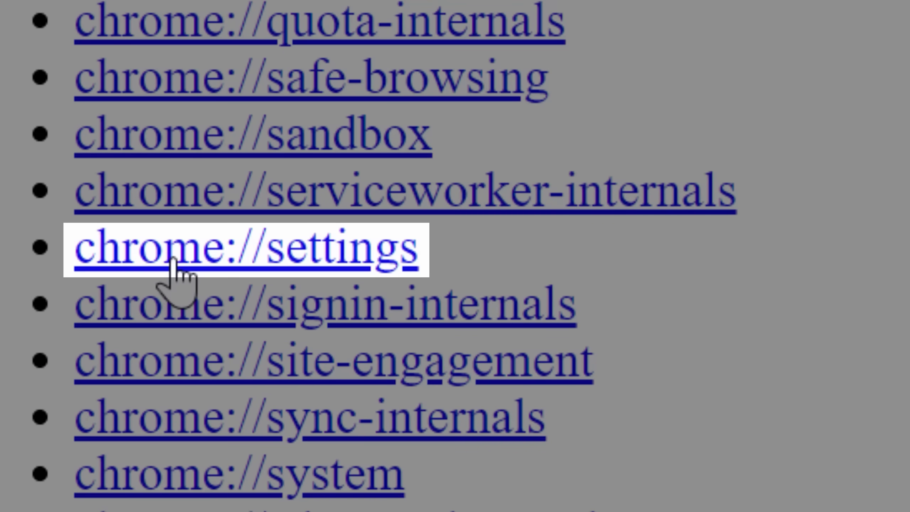
left_click(173, 258)
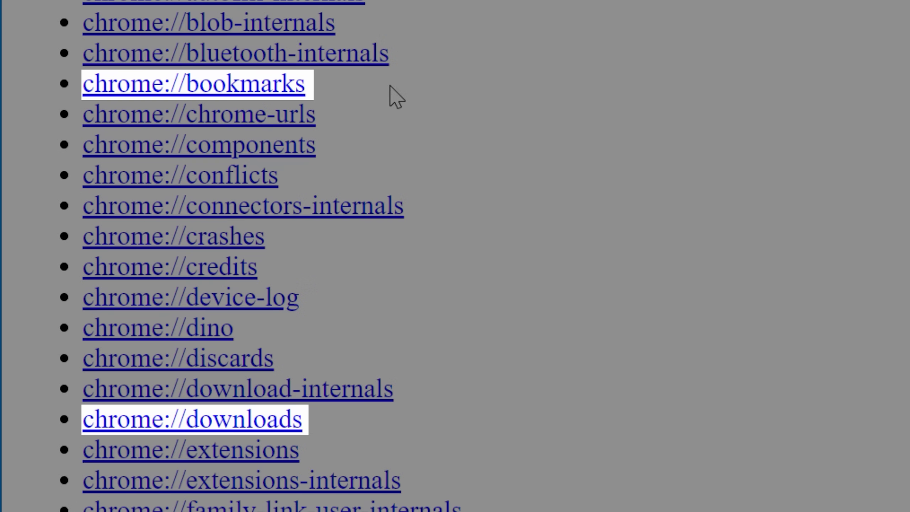
Step: Examine the chrome://bookmarks and chrome://downloads entries in the list of internal pages
left_click_drag(390, 86, 59, 88)
left_click(55, 81)
left_click_drag(306, 419, 56, 421)
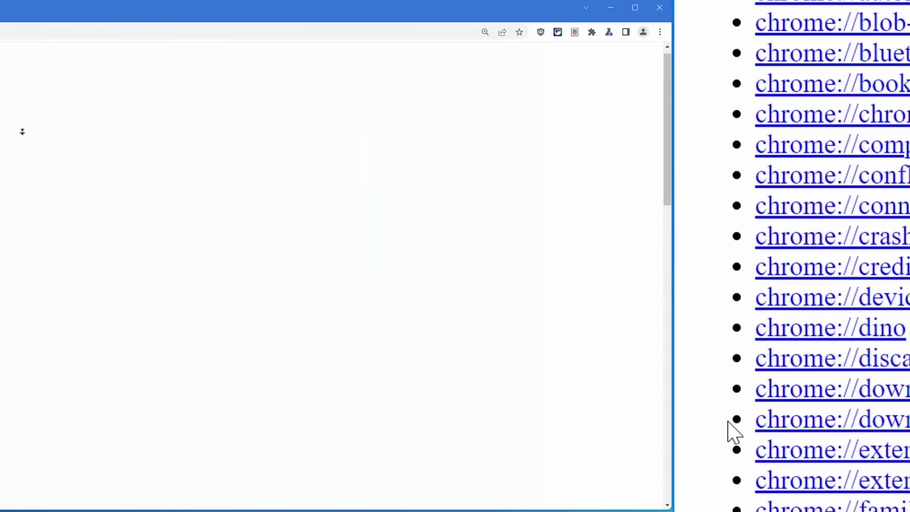
middle_click(651, 31)
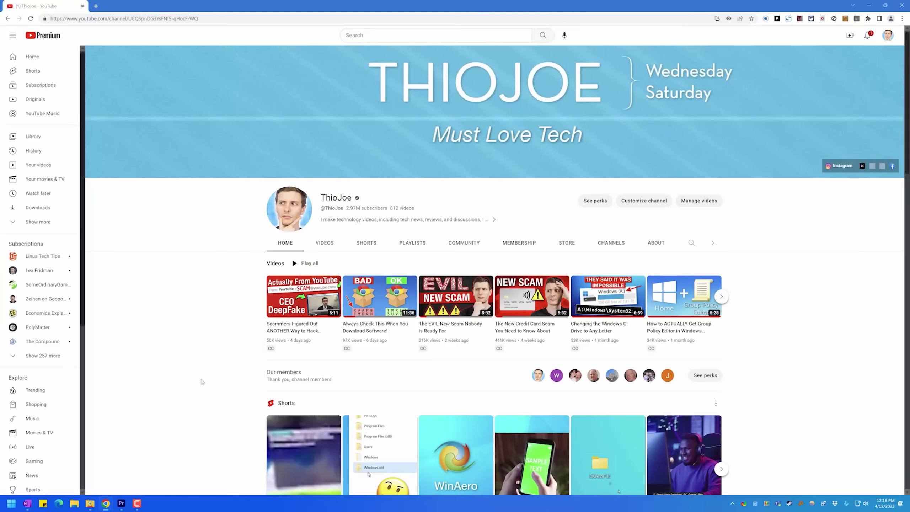
Step: View Chrome's built-in task manager, and expand the Google Chrome process group in Windows Task Manager
key("shift+Escape")
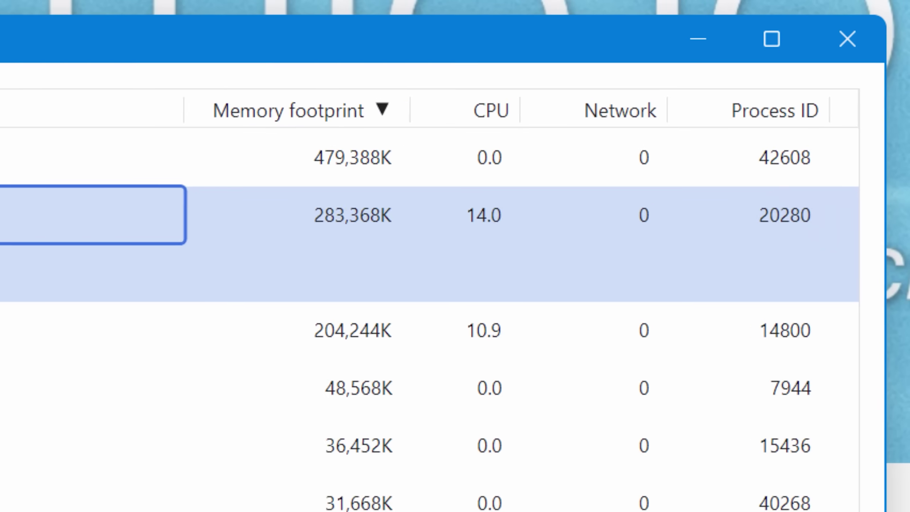
left_click(286, 71)
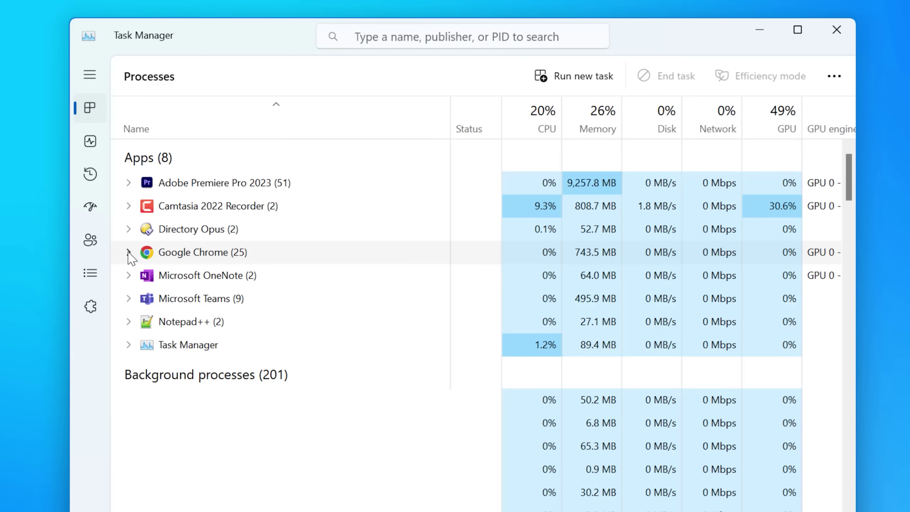
left_click(129, 252)
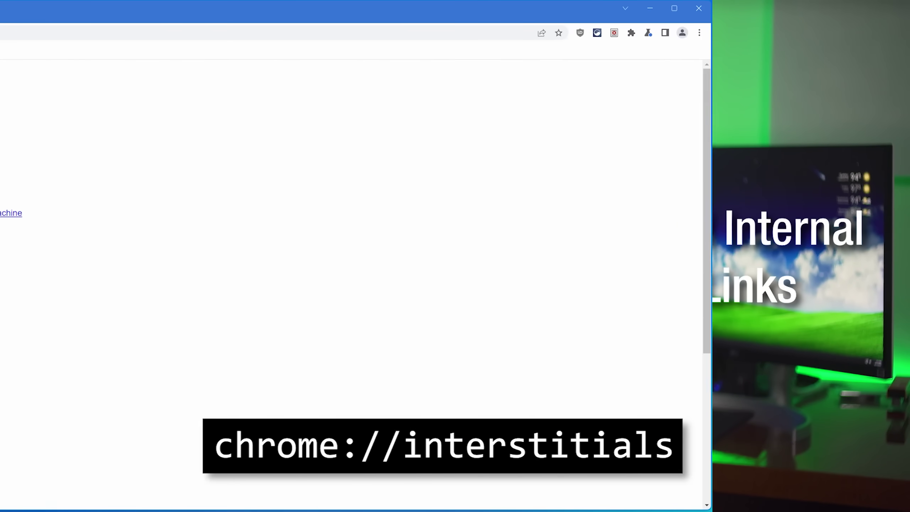
Step: Browse the warning pages at chrome://interstitials and view the generic overridable SSL warning for example.com
scroll(902, 168, "down", 2)
scroll(902, 168, "down", 4)
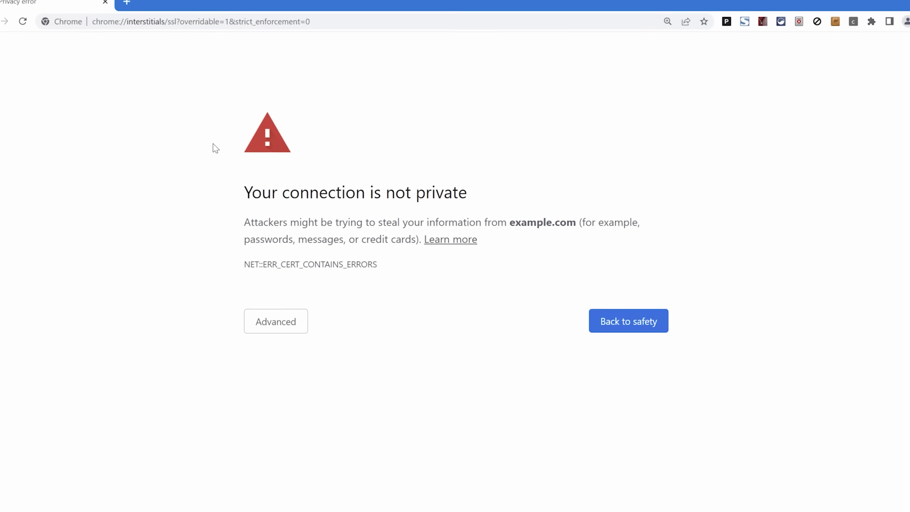
left_click_drag(167, 186, 498, 188)
left_click(500, 187)
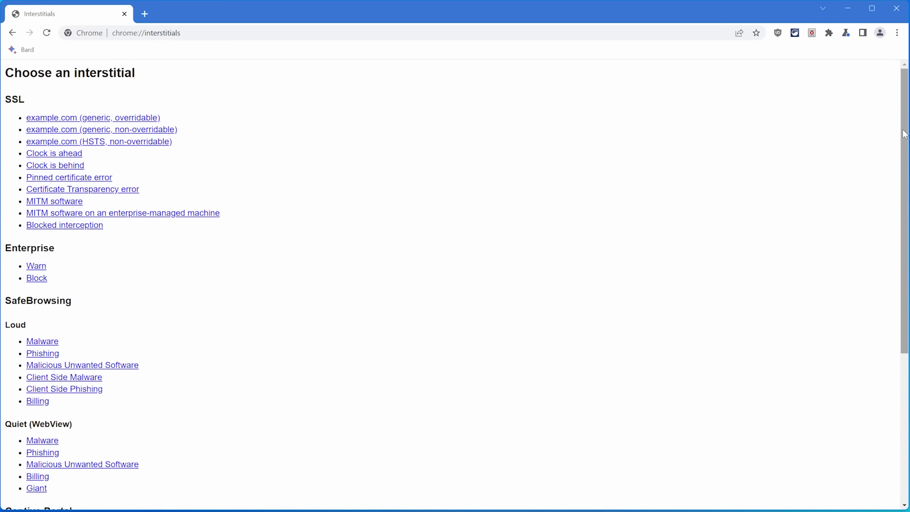
Step: View the Billing warning page and the fake site warning page from the chrome://interstitials list
left_click_drag(904, 135, 873, 115)
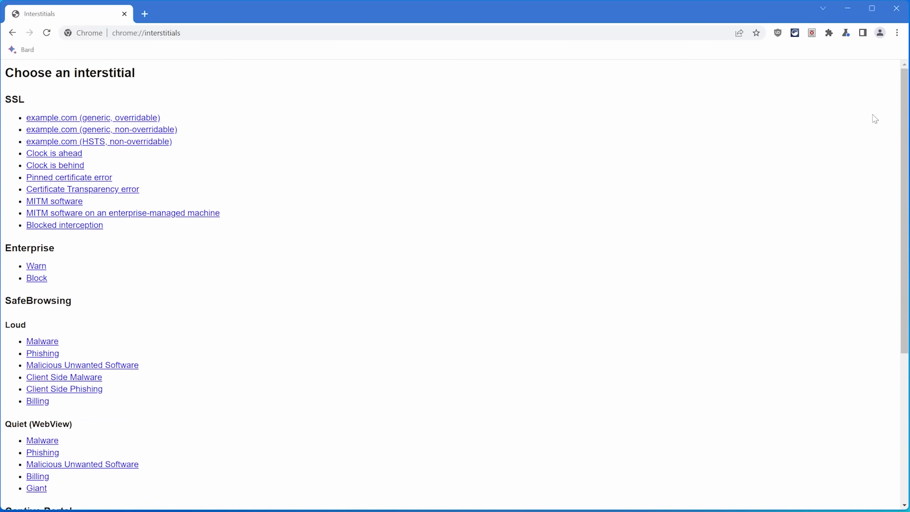
left_click(67, 156)
left_click(38, 402)
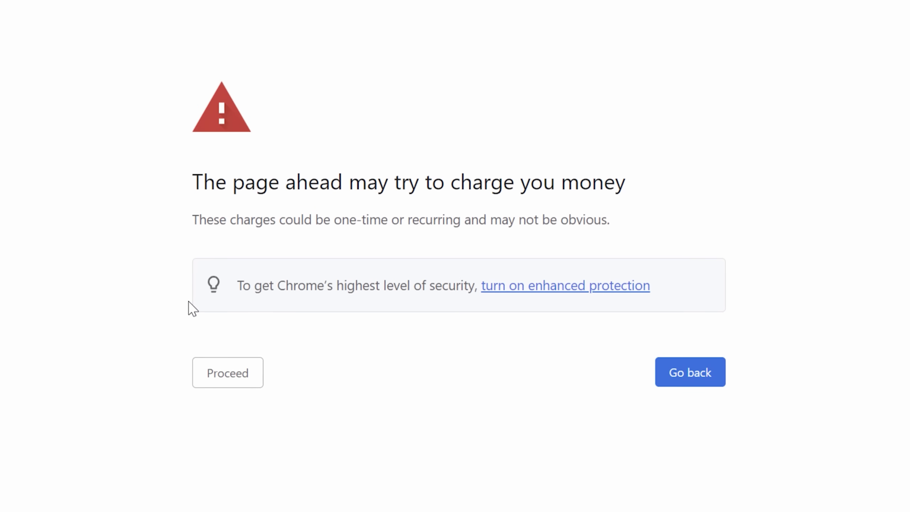
left_click_drag(189, 181, 652, 184)
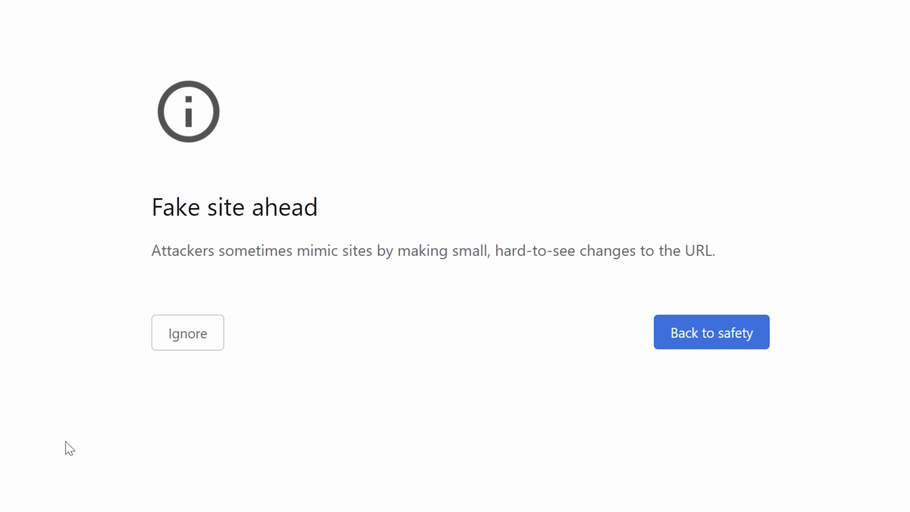
left_click_drag(148, 211, 327, 200)
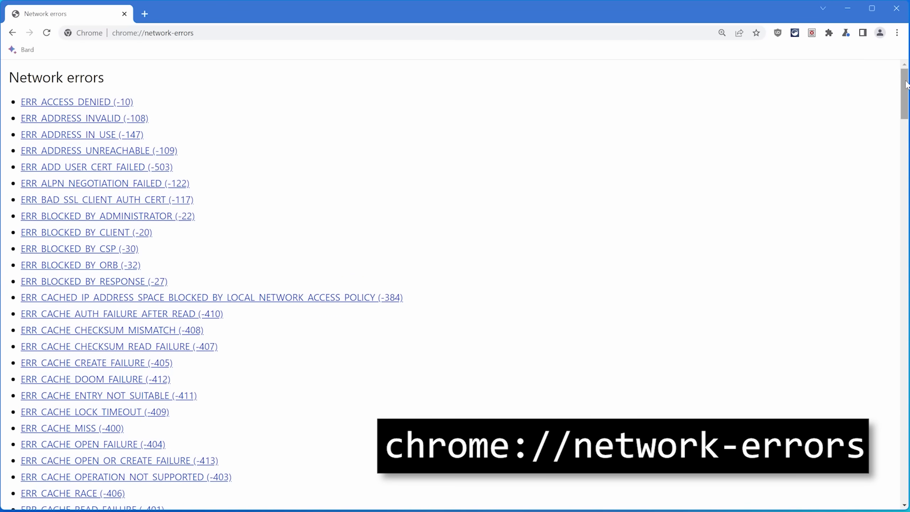
Step: Browse the errors at chrome://network-errors and view the ERR_CONTENT_LENGTH_MISMATCH error page
left_click_drag(907, 84, 902, 174)
left_click(174, 204)
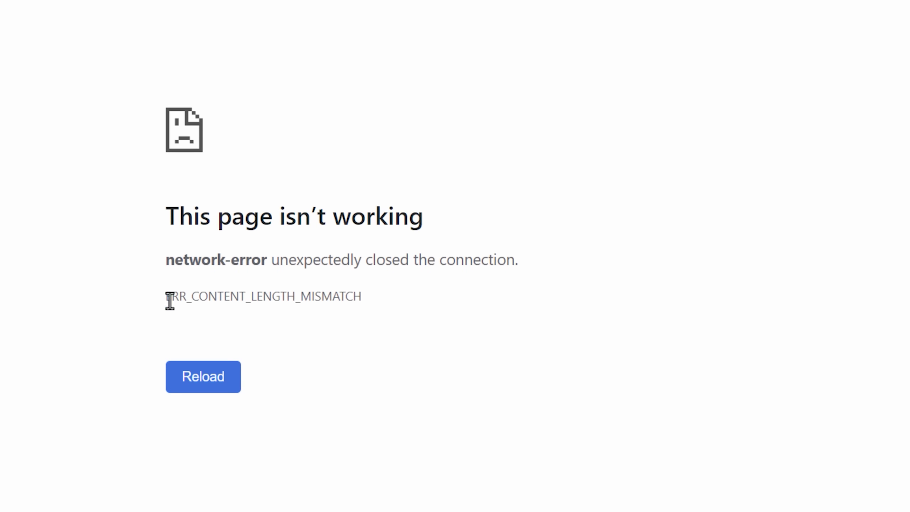
left_click_drag(163, 300, 366, 292)
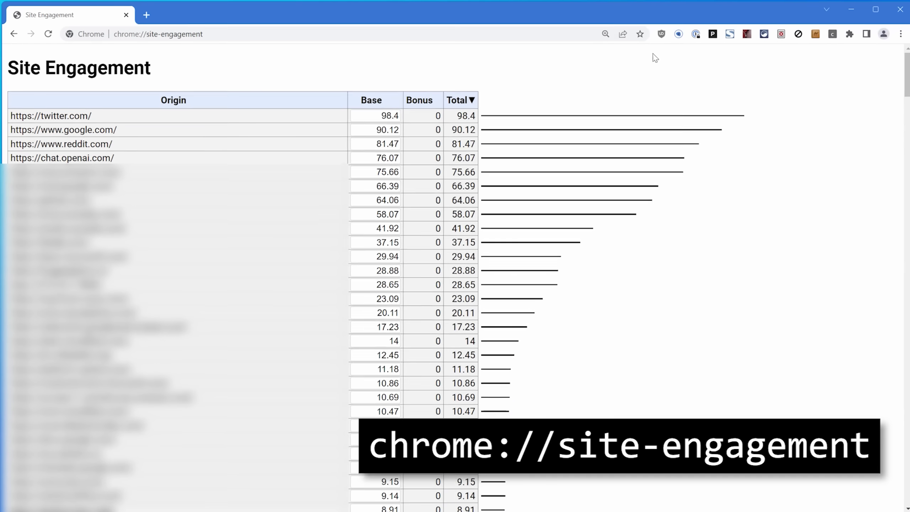
Step: Examine the Site Engagement table at chrome://site-engagement
left_click_drag(186, 79, 12, 84)
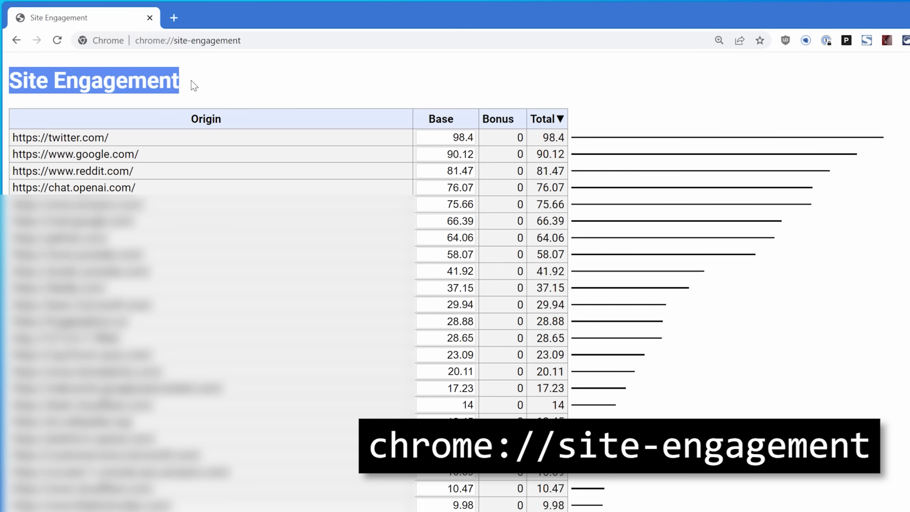
left_click(194, 85)
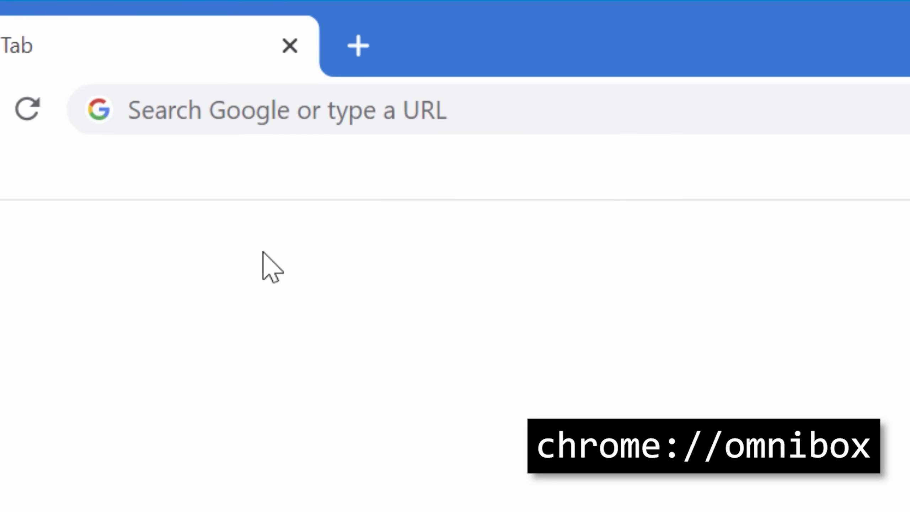
Step: Enter bard.google.com in the address bar of the new tab
left_click(616, 101)
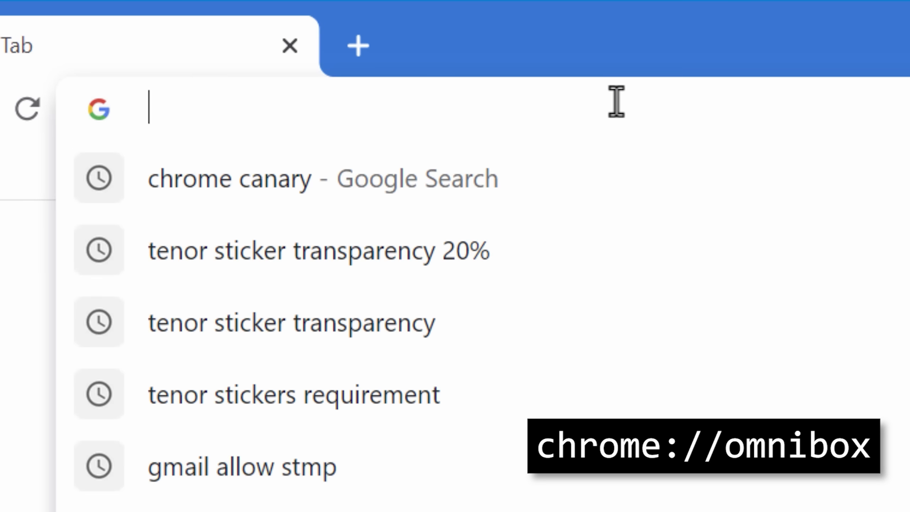
type("bard.google.com")
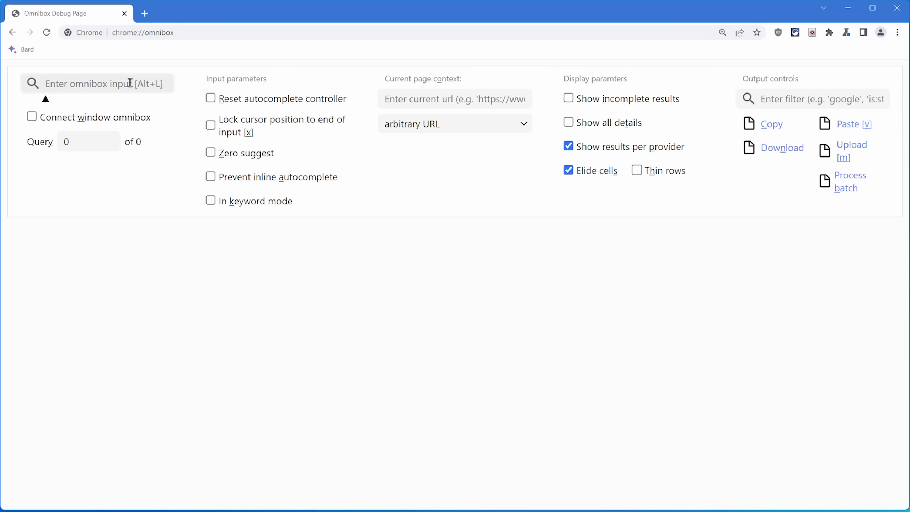
Step: Query "hello" in the omnibox input of the debug page at chrome://omnibox
left_click(129, 83)
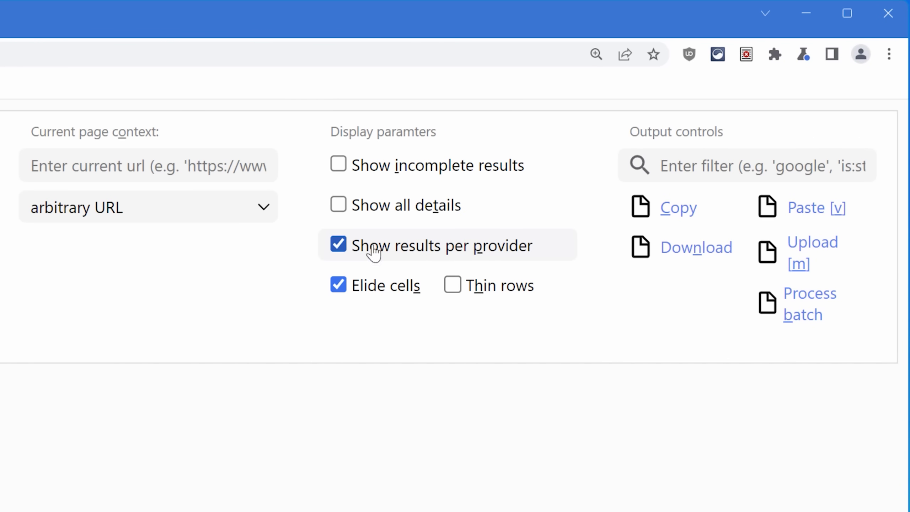
type("hel")
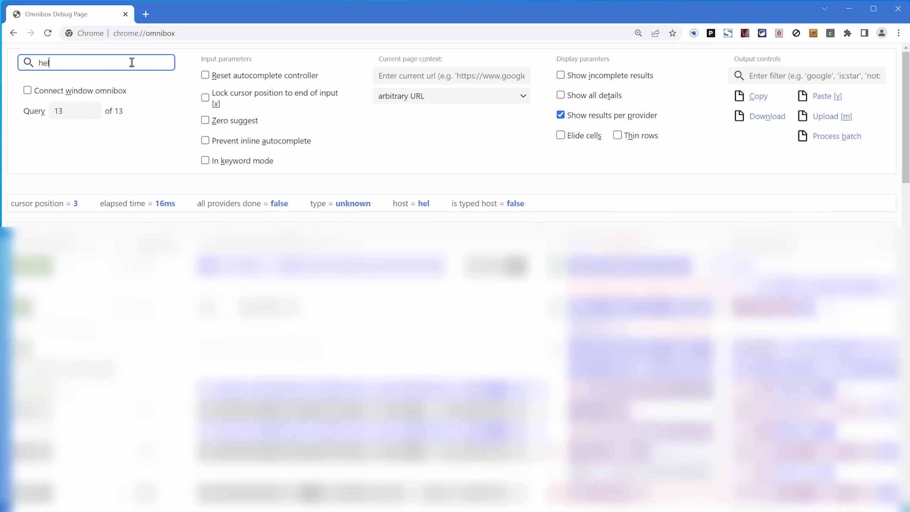
type("lo")
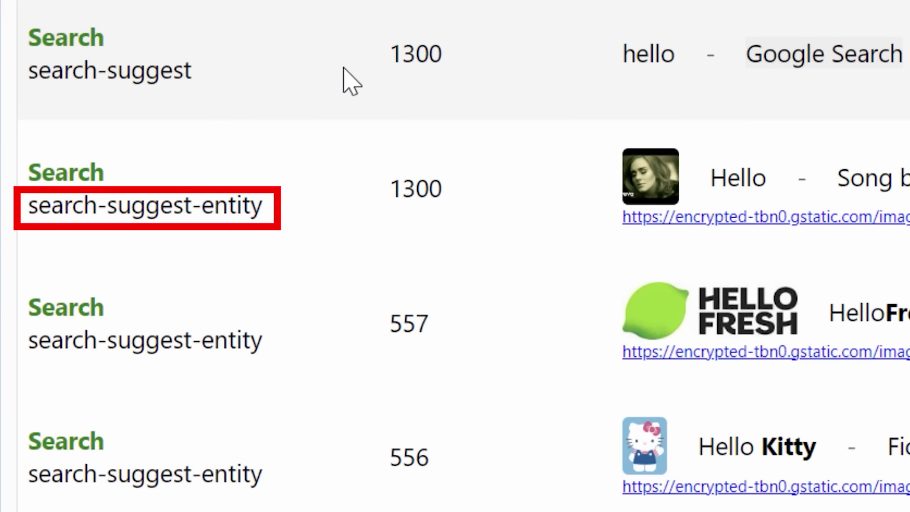
Step: Examine the provider and type of the omnibox suggestions for the "hello" and "github" queries
left_click_drag(28, 32, 124, 35)
left_click(124, 35)
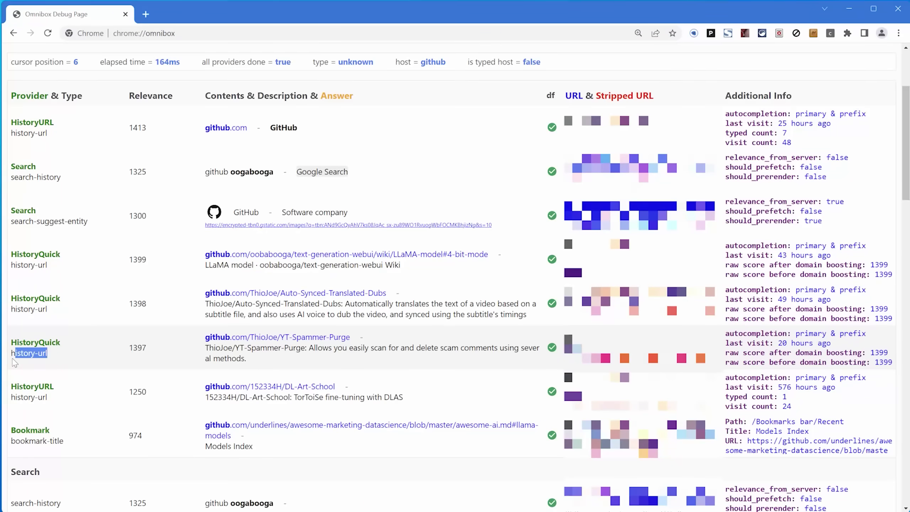
left_click(63, 358)
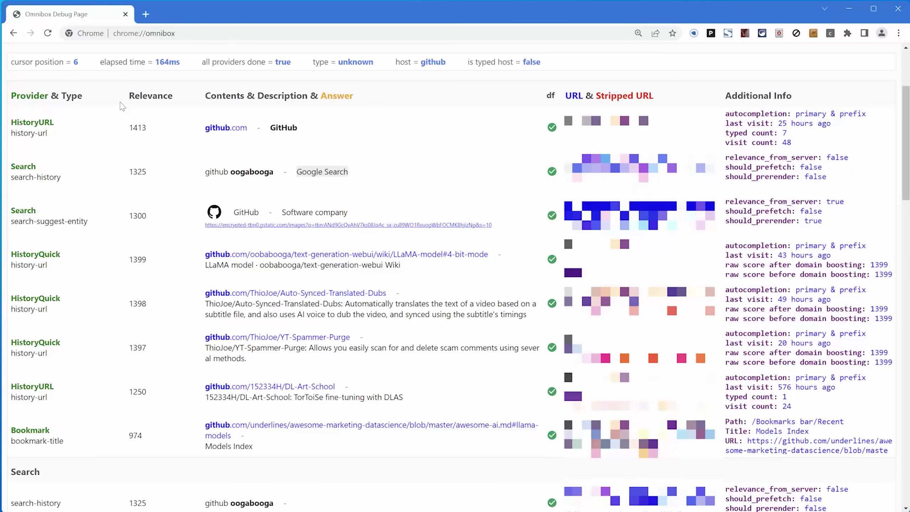
scroll(109, 140, "up", 5)
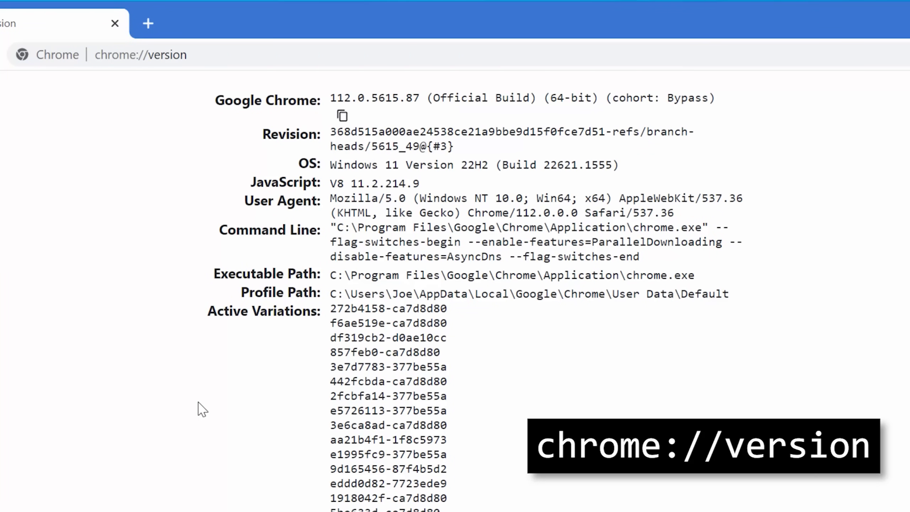
Step: Examine the Active Variations list on the chrome://version page, including its first identifier
left_click_drag(199, 312, 301, 312)
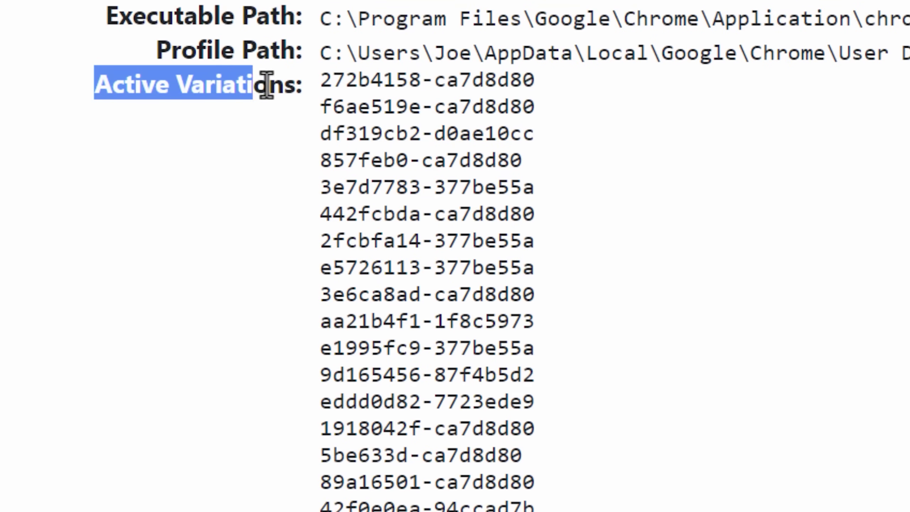
left_click_drag(266, 85, 702, 100)
left_click(545, 88)
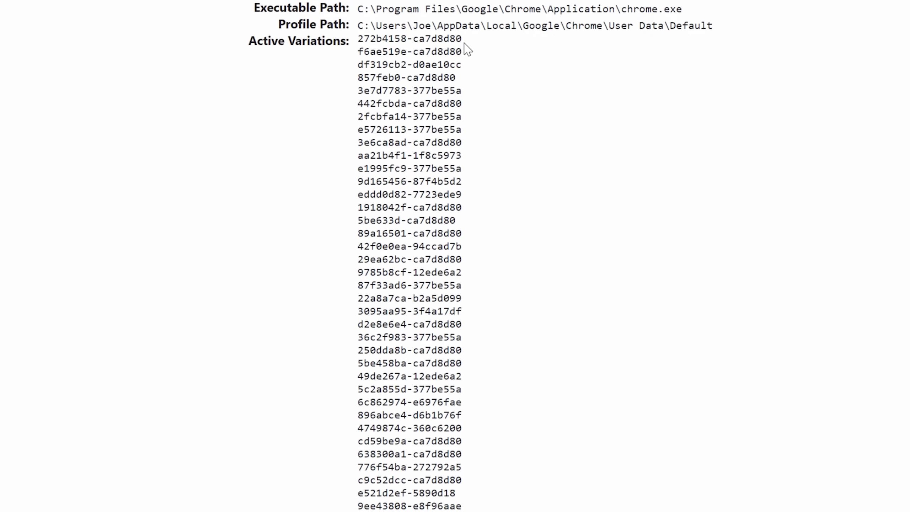
left_click_drag(400, 53, 428, 376)
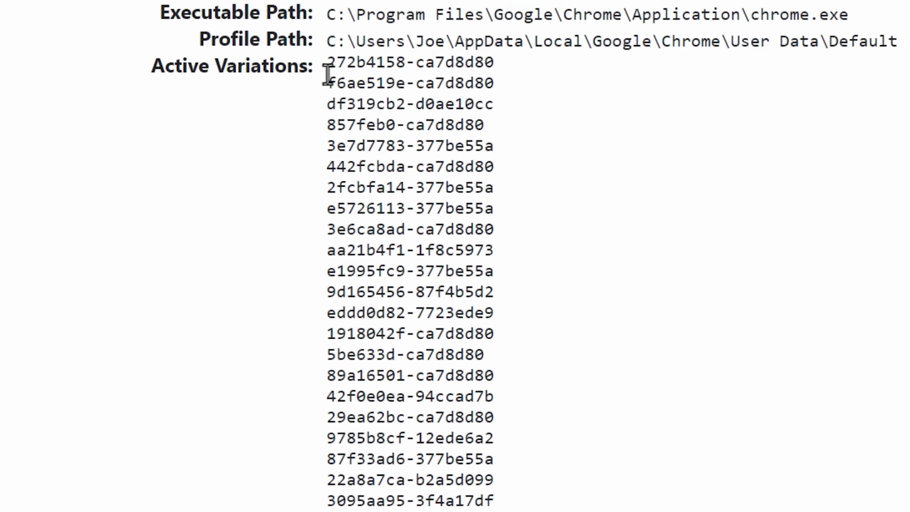
left_click_drag(327, 68, 502, 66)
left_click(535, 66)
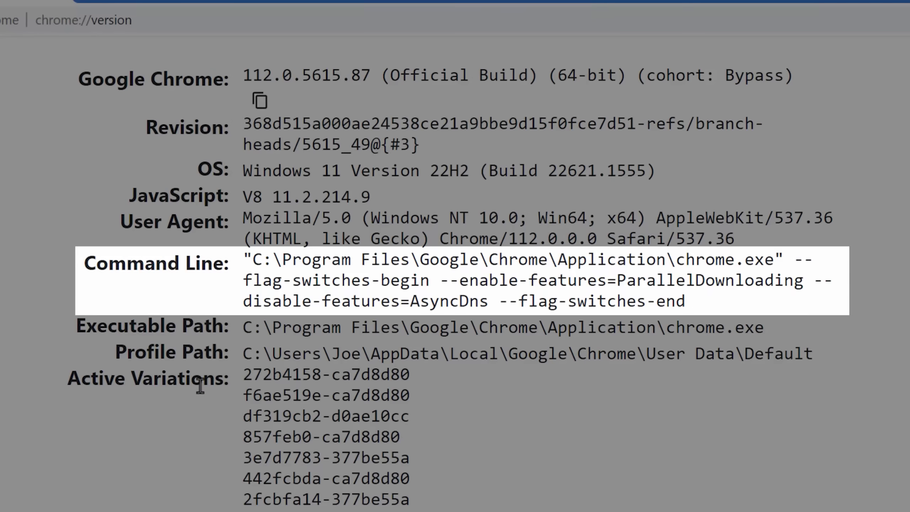
Step: Examine the Command Line entry on the chrome://version page, from its label to the launch parameters
left_click_drag(87, 269, 231, 262)
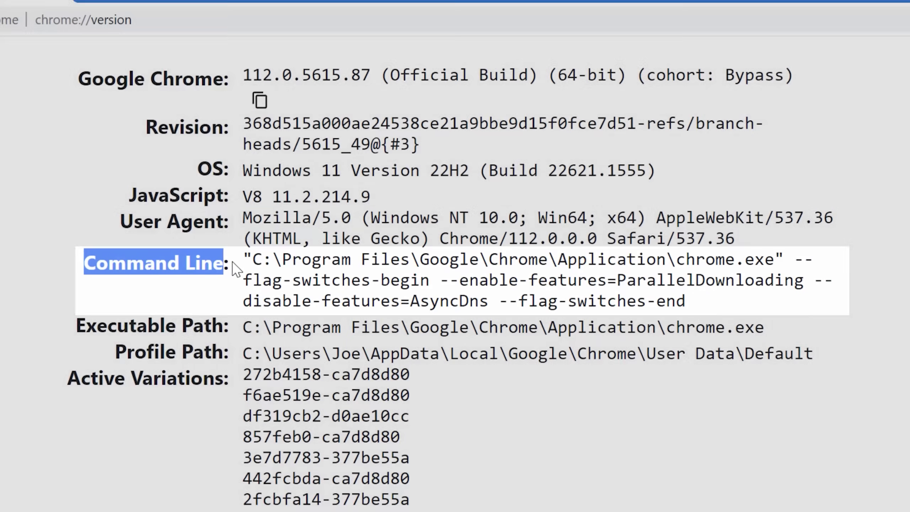
left_click(216, 281)
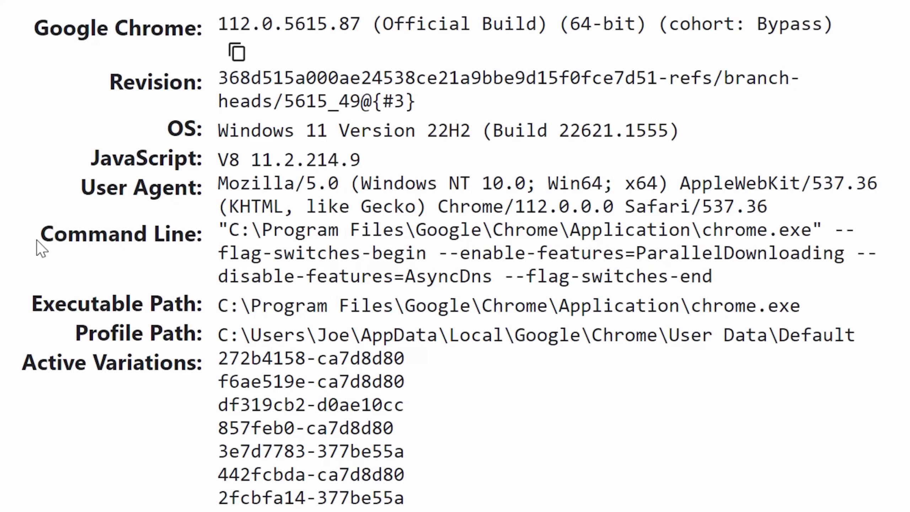
left_click_drag(37, 239, 207, 237)
left_click(163, 86)
left_click_drag(229, 231, 426, 253)
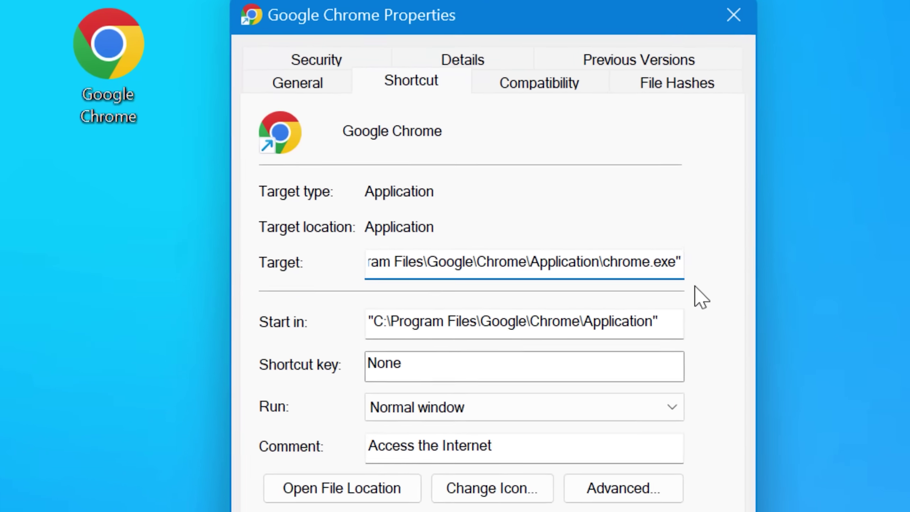
Step: Append the placeholder parameter --whateverFlags after the chrome.exe path in the Google Chrome shortcut's Target
type("--whatever")
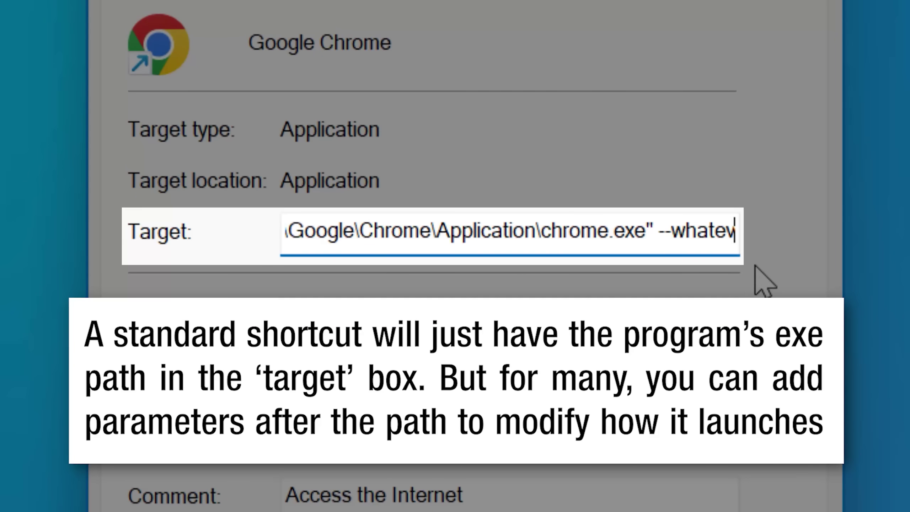
type("Flags")
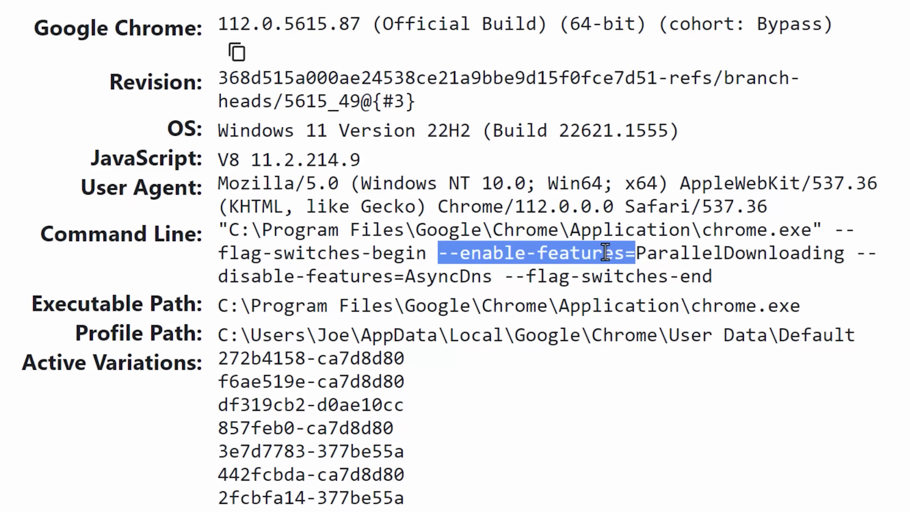
Step: Examine the --disable-features and --flag-switches-end parameters in the version page's Command Line entry and their place in the shortcut's Target
left_click(395, 270)
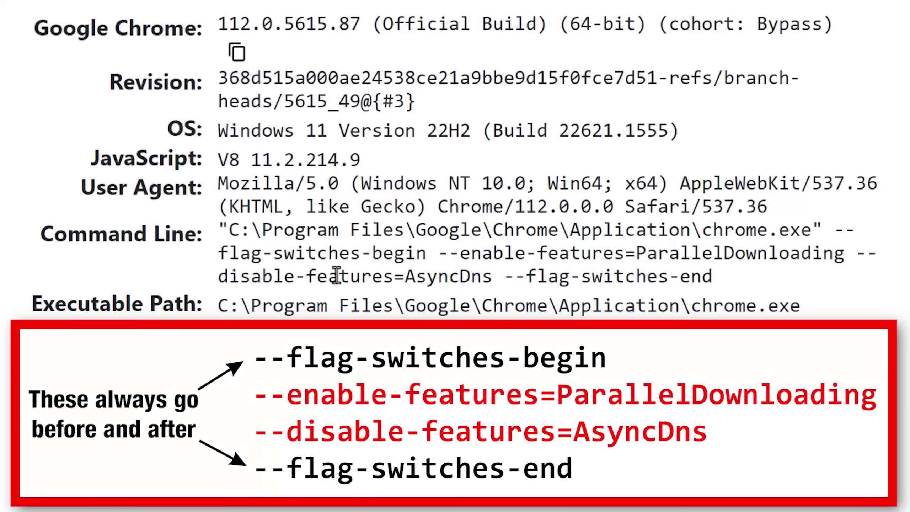
left_click_drag(220, 276, 736, 279)
left_click(510, 275)
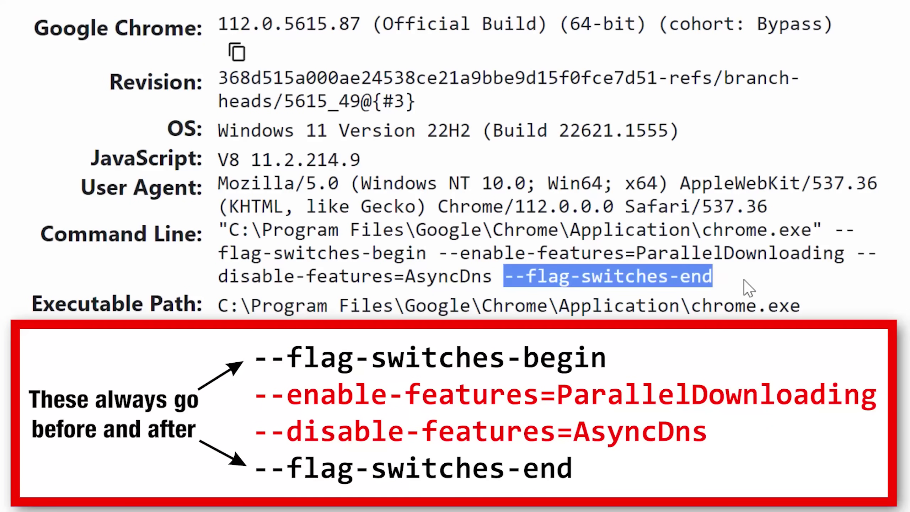
left_click(753, 282)
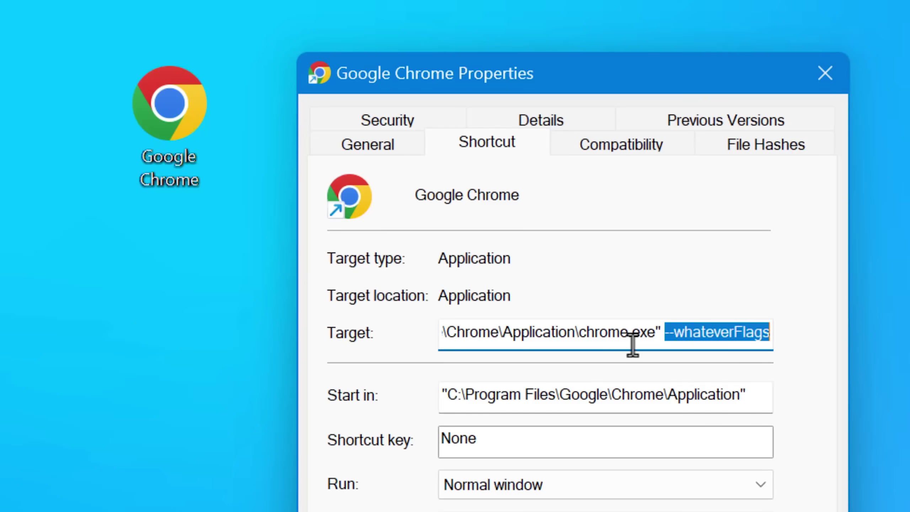
left_click(633, 332)
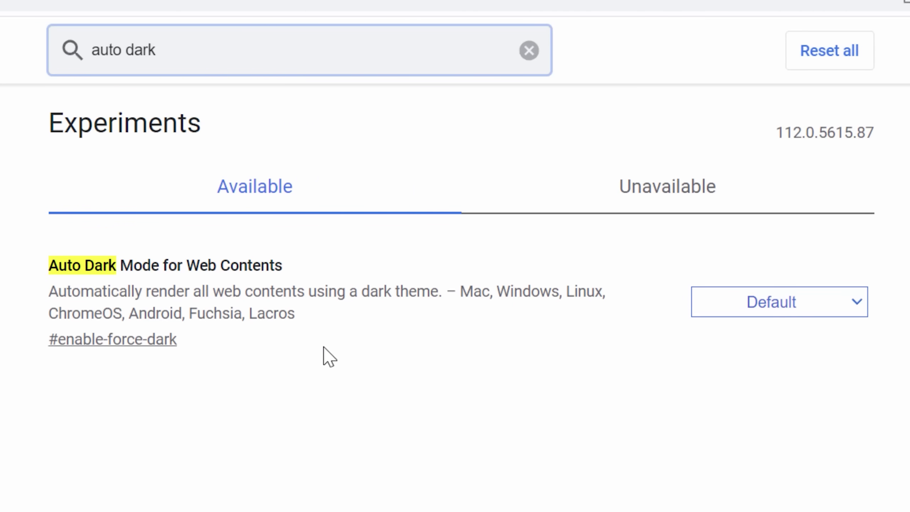
Step: Review the Auto Dark Mode for Web Contents flag's title and description, and set the flag to Enabled
left_click_drag(39, 268, 319, 266)
left_click(318, 266)
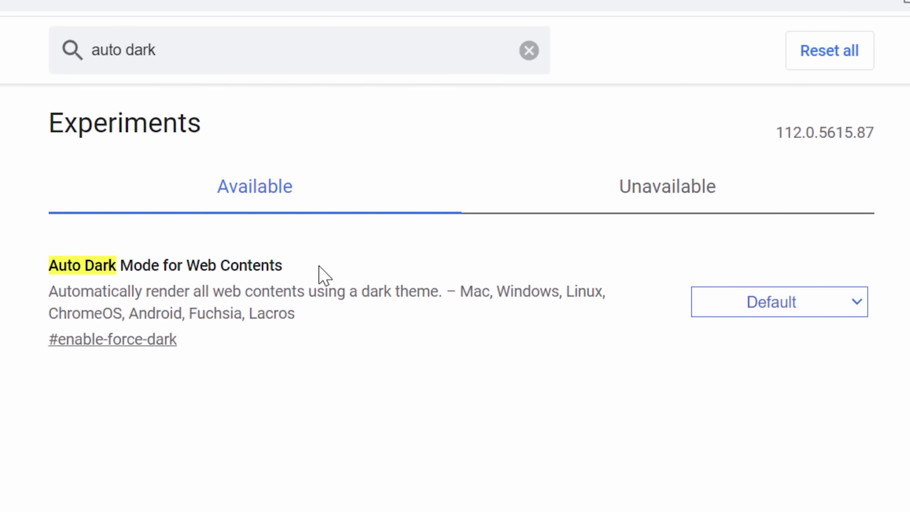
left_click_drag(26, 297, 348, 322)
left_click(348, 318)
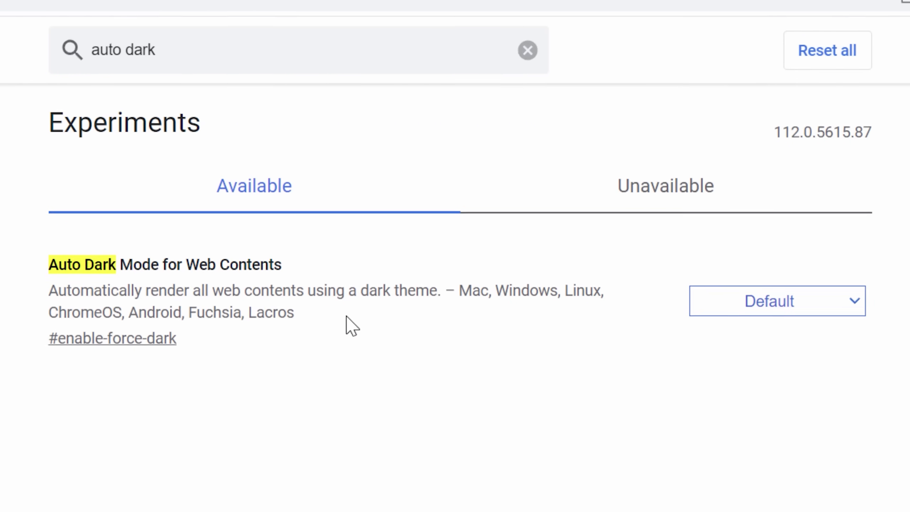
left_click(838, 311)
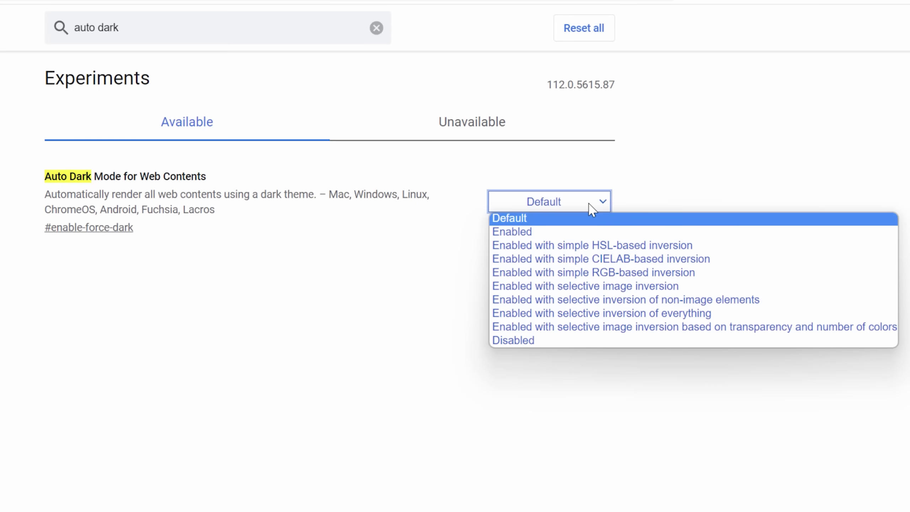
left_click(588, 233)
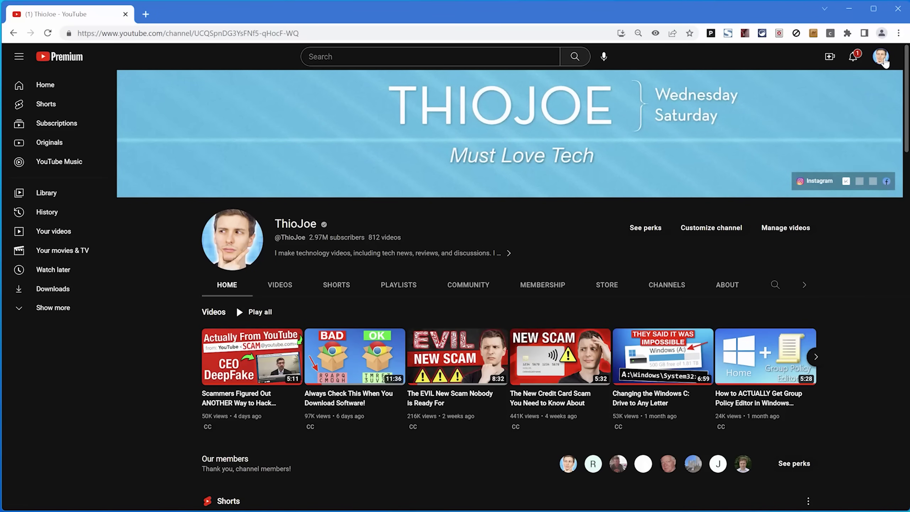
Step: Open the account menu on the YouTube channel page
left_click(883, 60)
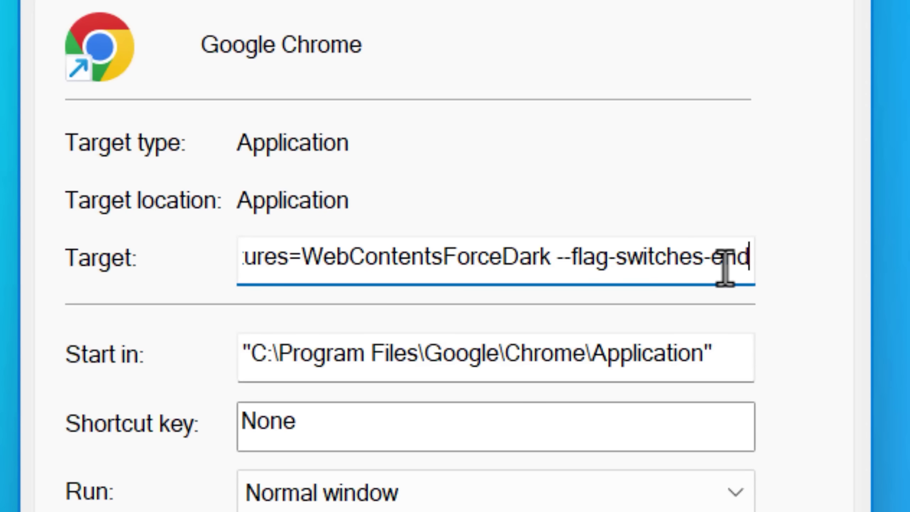
Step: Read through the shortcut's Target, from the chrome.exe path to the --enable-features=WebContentsForceDark parameter
left_click_drag(342, 258, 290, 260)
left_click(638, 257)
key("Right")
key("Right")
key("Right")
key("Right")
key("Right")
key("Right")
key("Right")
key("Right")
key("Right")
key("Right")
key("Right")
key("Right")
key("Right")
key("Right")
key("Right")
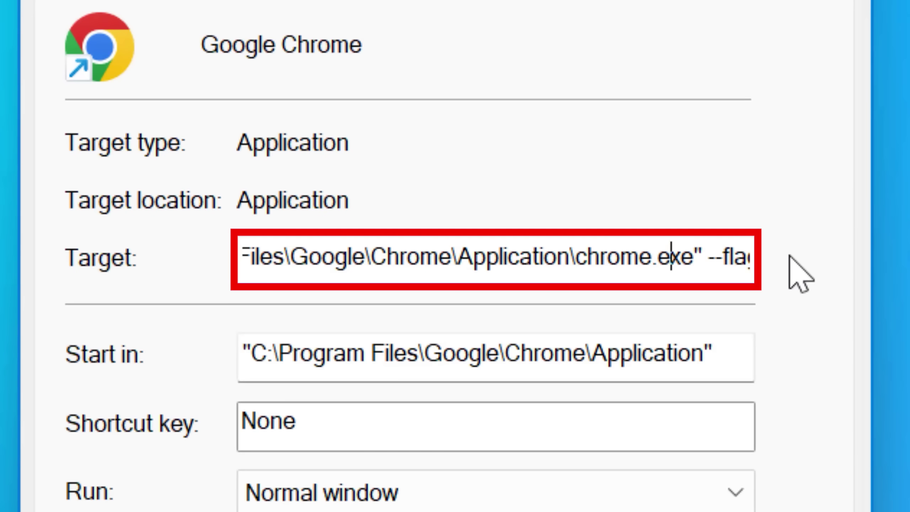
key("Right")
key("Right")
key("Right")
key("Right")
key("Right")
key("Right")
key("Right")
key("Right")
key("Right")
key("Right")
key("Right")
key("Right")
key("Right")
key("Right")
key("Right")
key("Right")
key("Right")
key("Right")
key("Right")
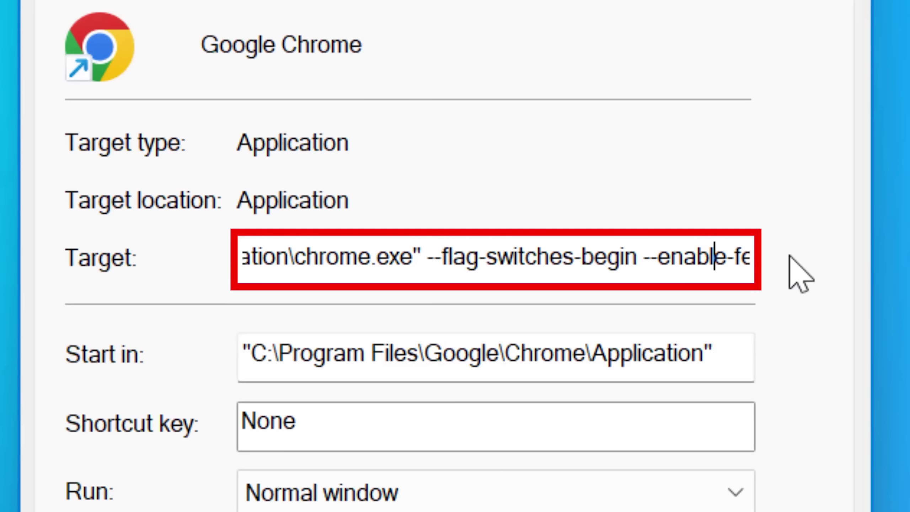
key("Right")
key("Right")
key("Right")
key("Right")
key("Right")
key("Right")
key("Right")
key("Right")
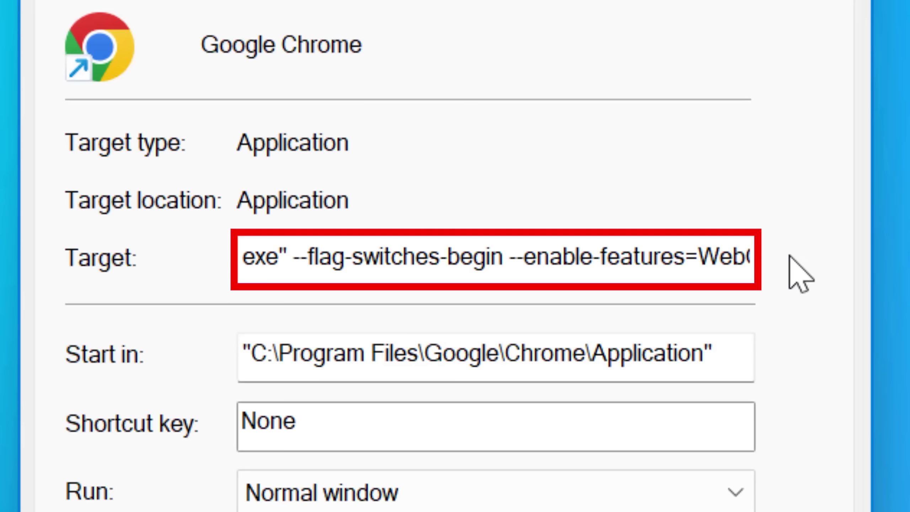
key("Right")
key("Right")
key("Right")
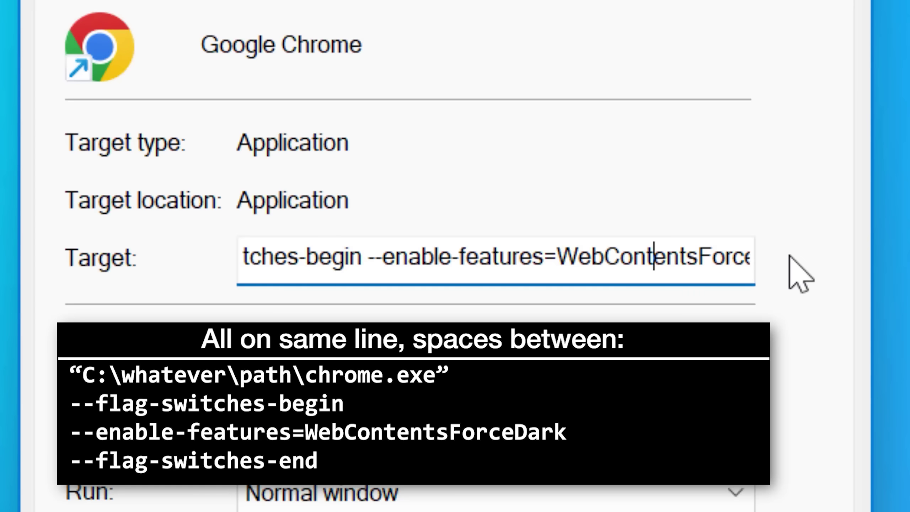
key("Right")
key("Right")
key("Right")
key("Right")
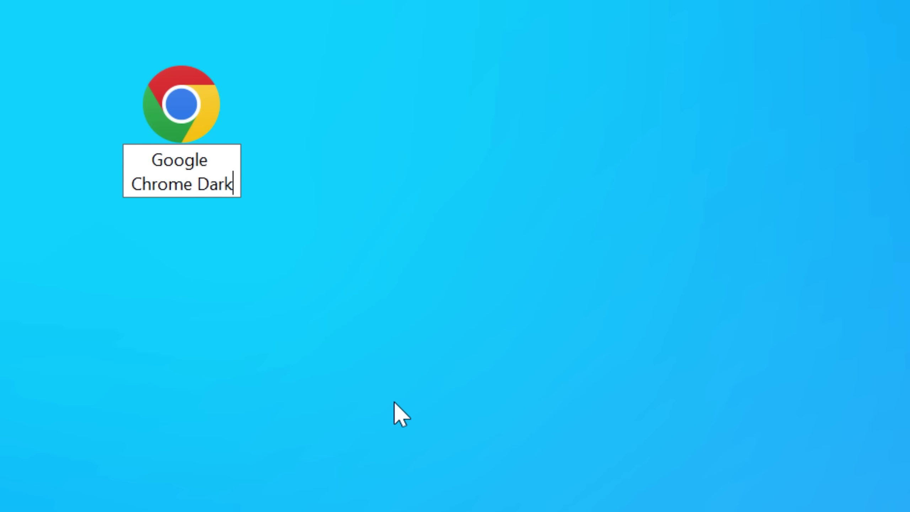
Step: Finish renaming the desktop shortcut as "Google Chrome Dark Mode" and launch it
type("Mode")
key("Return")
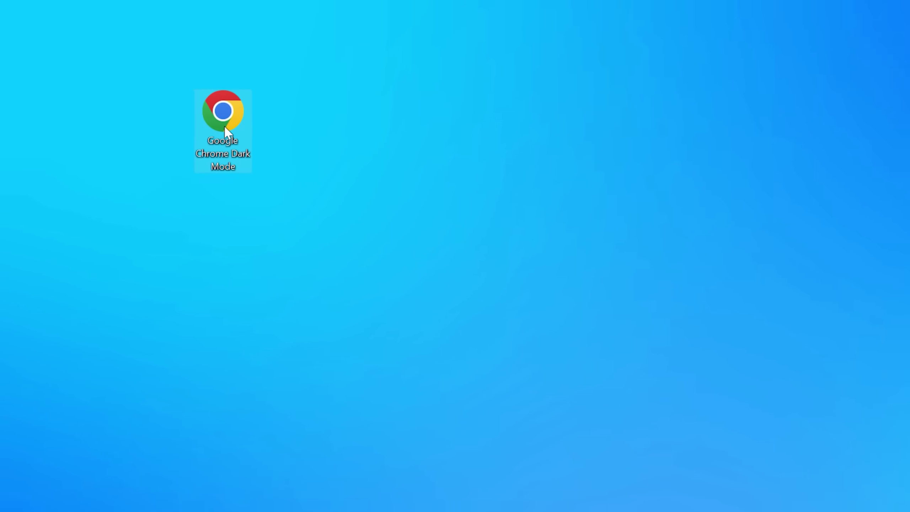
key("Return")
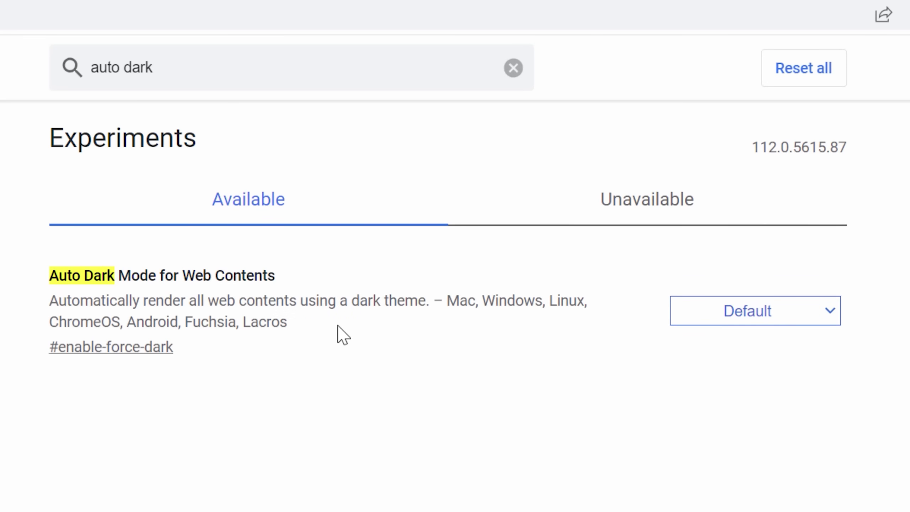
Step: Set the Auto Dark Mode for Web Contents flag to Enabled
left_click(787, 314)
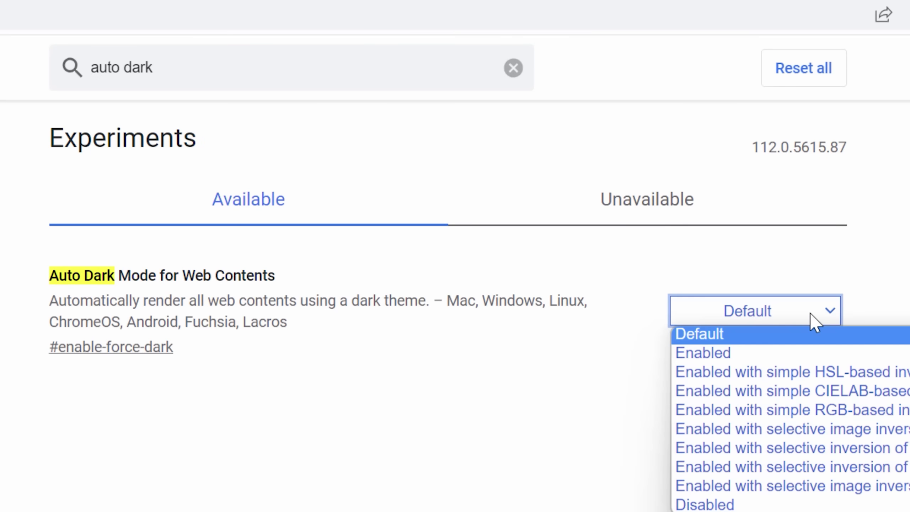
left_click(809, 354)
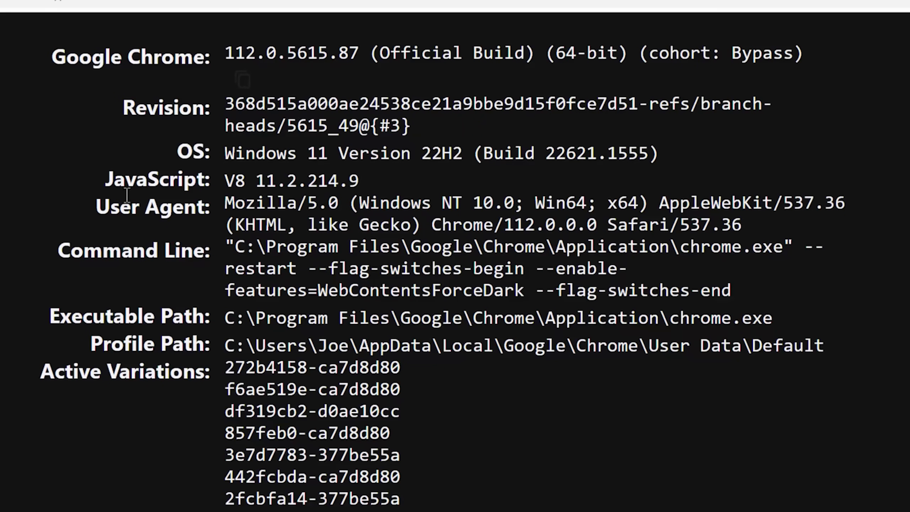
Step: Replace --whateverFlags in the shortcut's Target with the flag-switches and WebContentsForceDark parameters copied from the version page's Command Line
left_click_drag(311, 268, 739, 300)
key("ctrl+c")
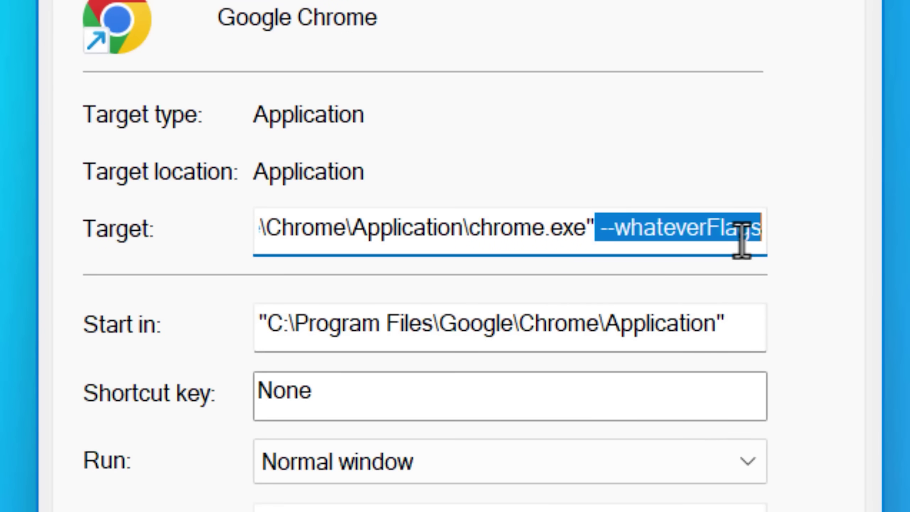
key("BackSpace")
key("ctrl+v")
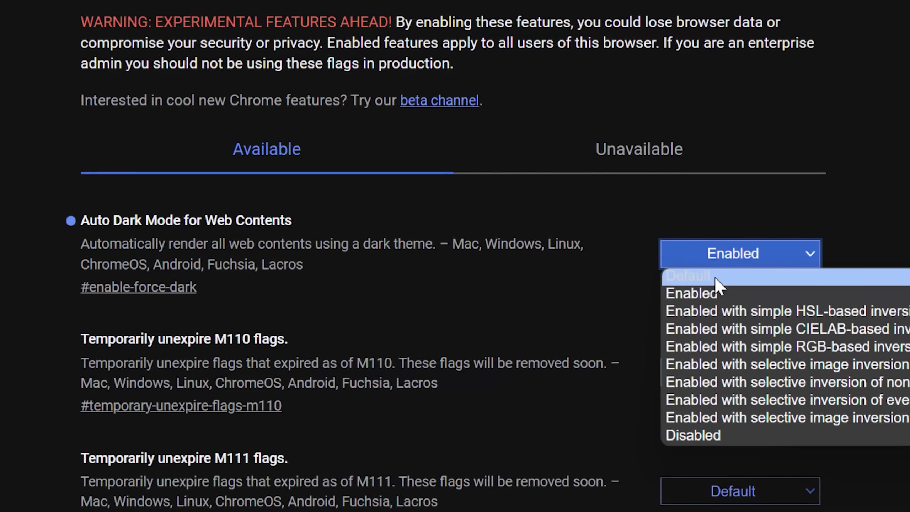
Step: Set the Auto Dark Mode for Web Contents flag back to Default
left_click(715, 276)
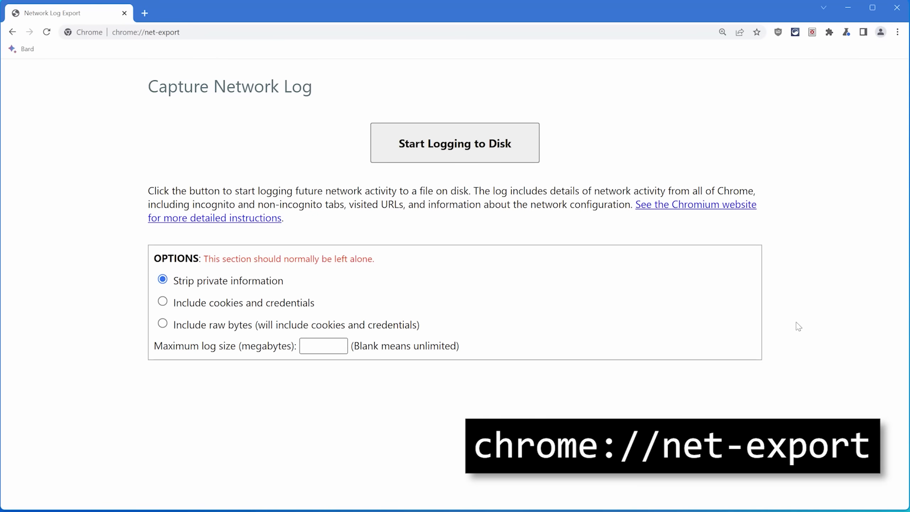
Step: Stop the network log capture on chrome://net-export and reveal the saved JSON log in the Test folder
left_click_drag(424, 95, 137, 96)
left_click(142, 116)
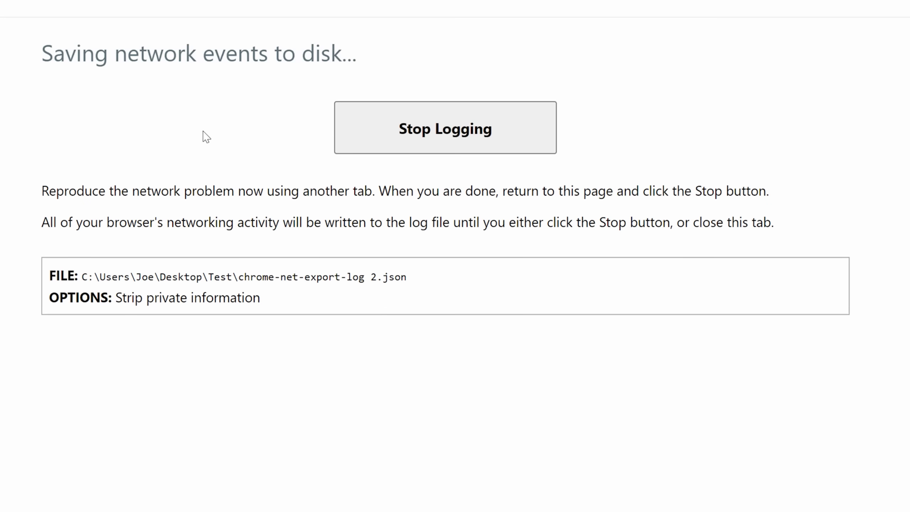
left_click(541, 138)
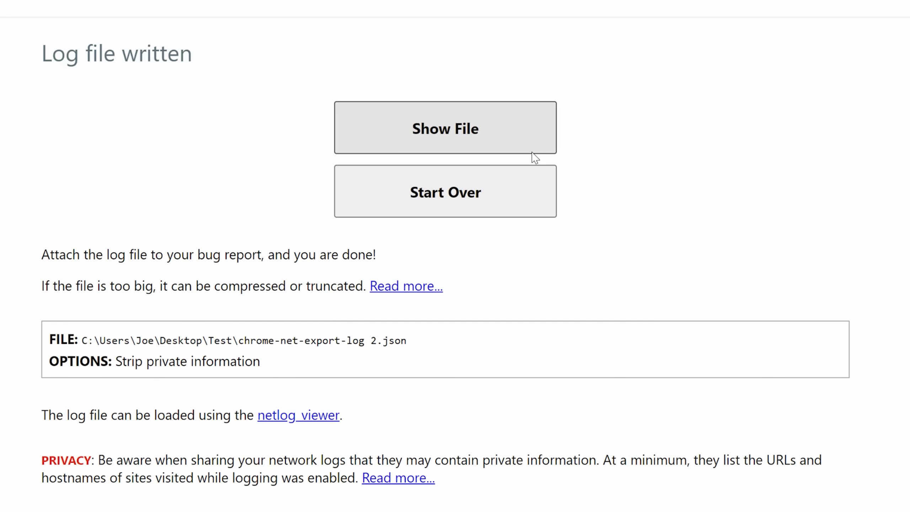
left_click(514, 142)
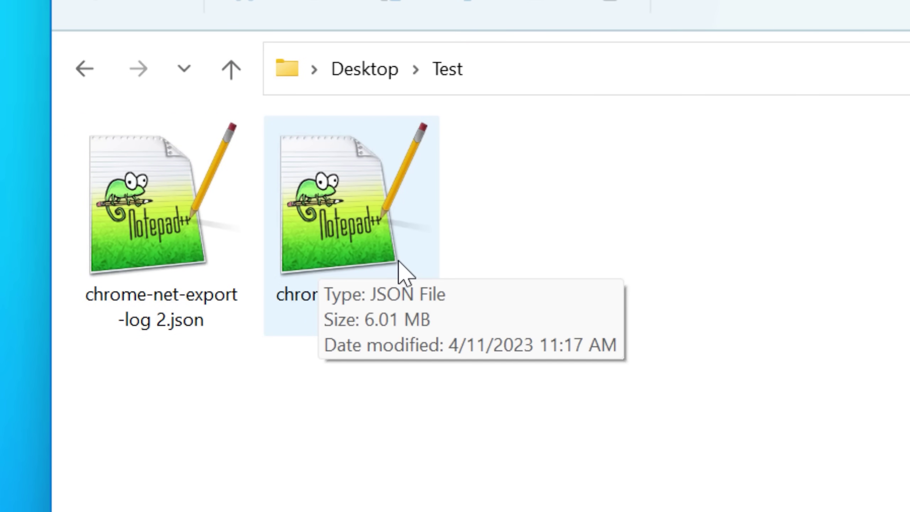
left_click(405, 273)
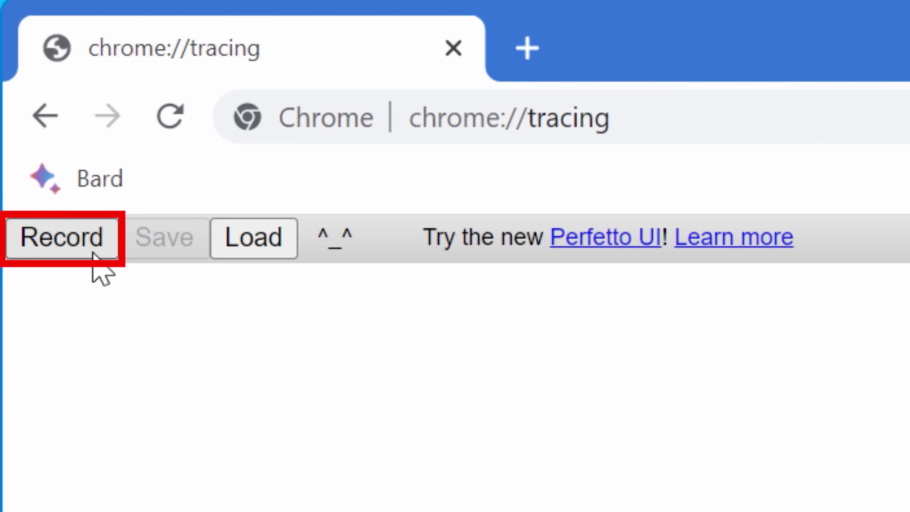
Step: Record a new trace on chrome://tracing with the Input latency preset, and stop the recording
left_click(93, 253)
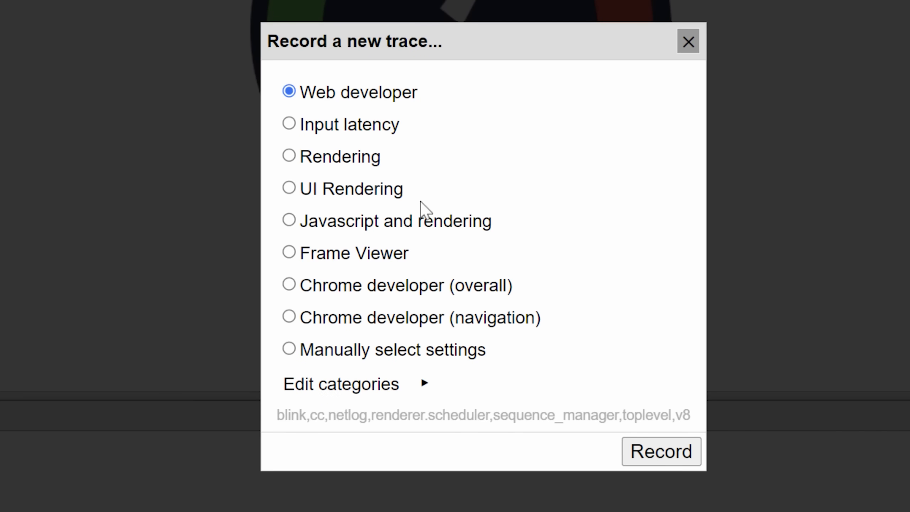
left_click(350, 124)
left_click(667, 460)
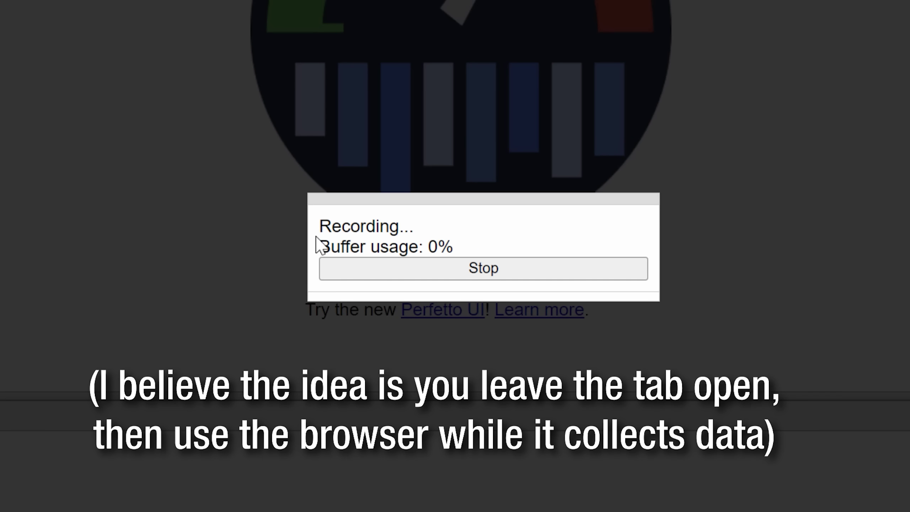
left_click(358, 269)
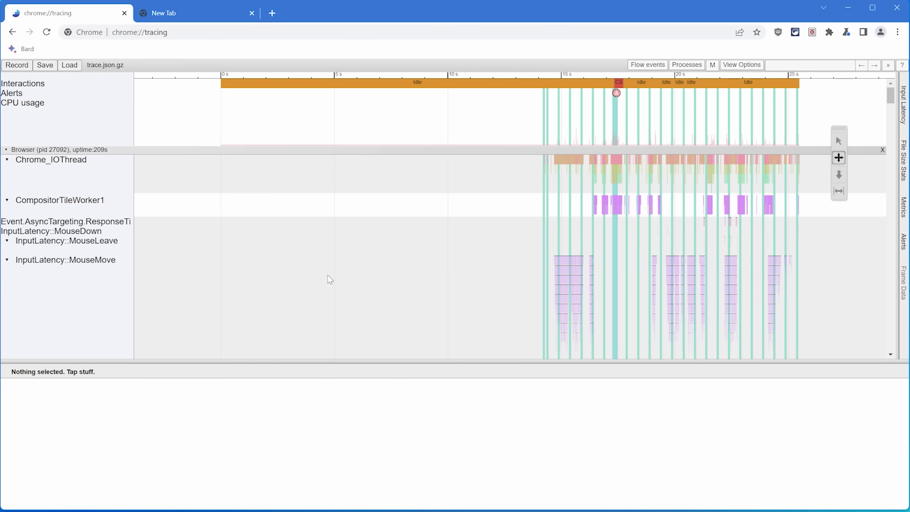
Step: Examine the recorded trace's timeline, from the browser process threads to the New Tab renderer's tracks
scroll(330, 279, "down", 10)
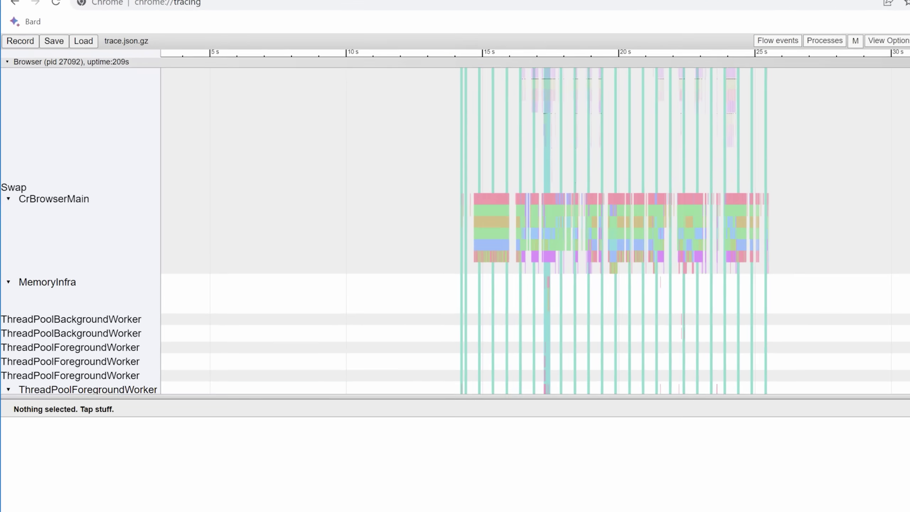
scroll(455, 233, "down", 10)
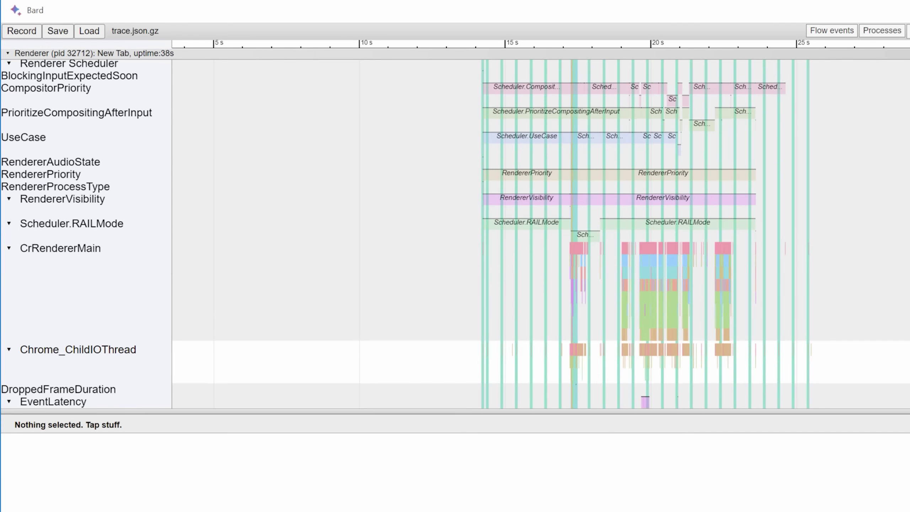
scroll(717, 258, "up", 5)
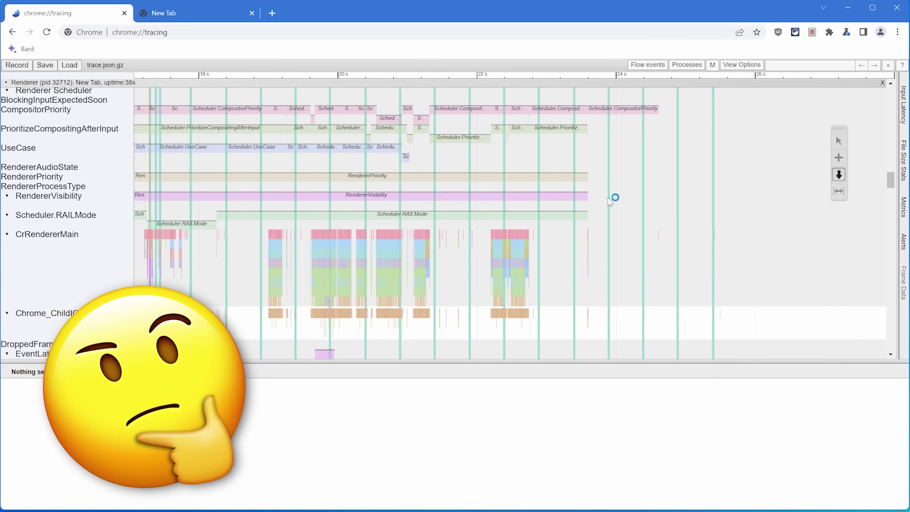
key("2")
left_click_drag(609, 199, 775, 187)
mouse_move(406, 221)
left_mouse_down()
mouse_move(520, 231)
mouse_move(496, 254)
mouse_move(430, 214)
mouse_move(394, 211)
left_mouse_up()
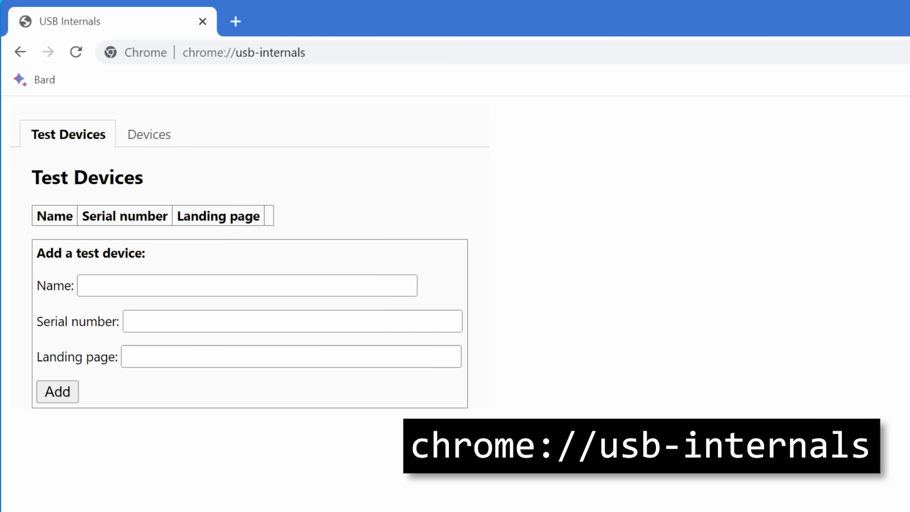
Step: Display the list of connected USB devices on chrome://usb-internals
left_click(160, 136)
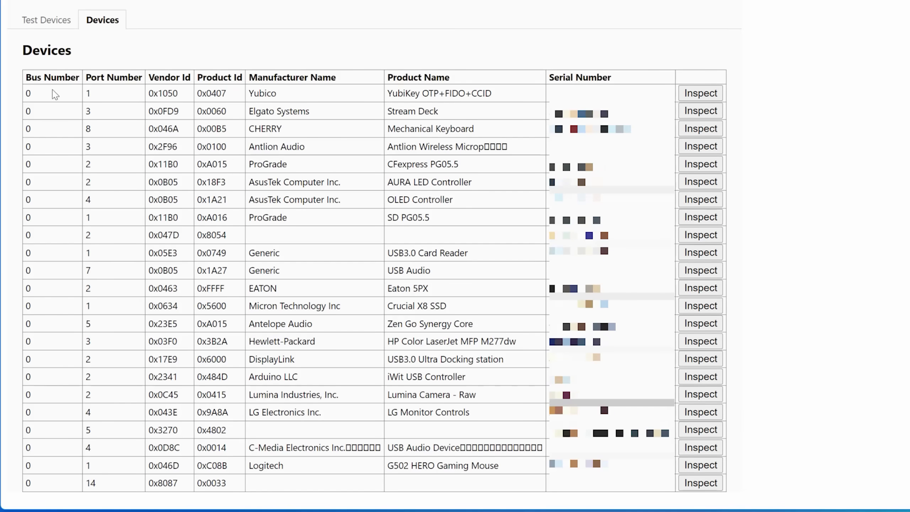
Step: Inspect the USB3.0 Card Reader from the device list and request its device, configuration and string descriptors
left_click_drag(55, 94, 502, 448)
left_click(856, 369)
left_click(701, 253)
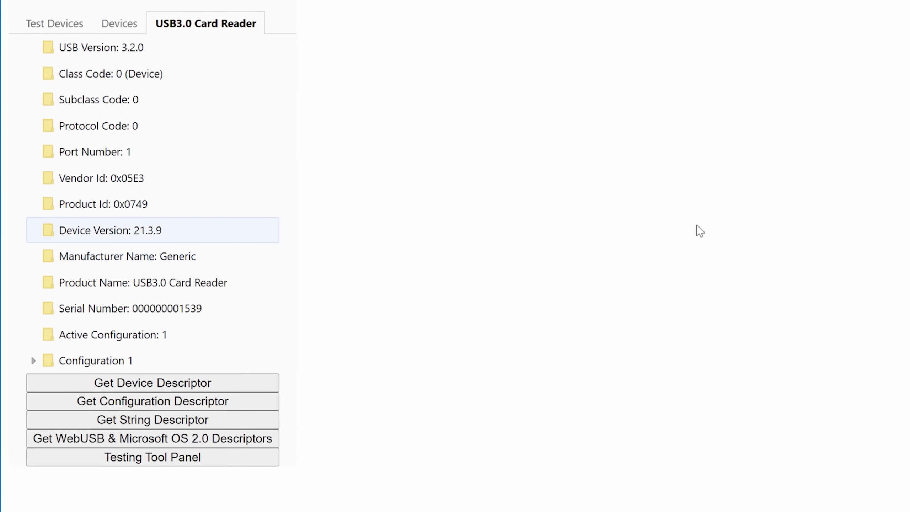
left_click(212, 380)
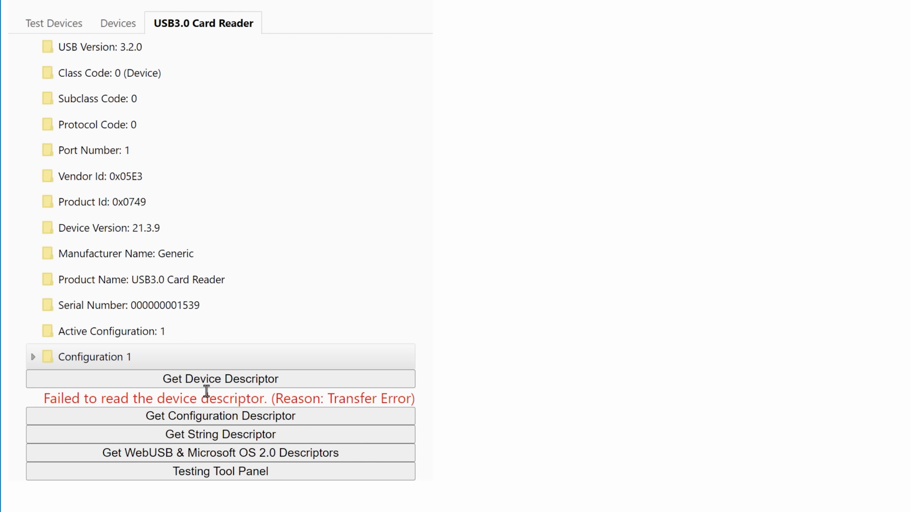
left_click(193, 420)
left_click(177, 445)
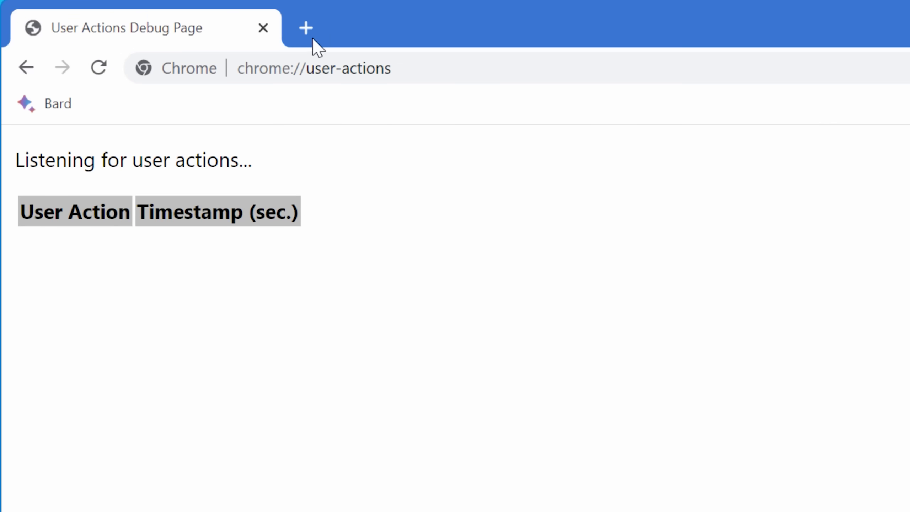
Step: Open a new tab and return to the chrome://user-actions page to examine the new-tab and tab-switch actions it logged
left_click(307, 29)
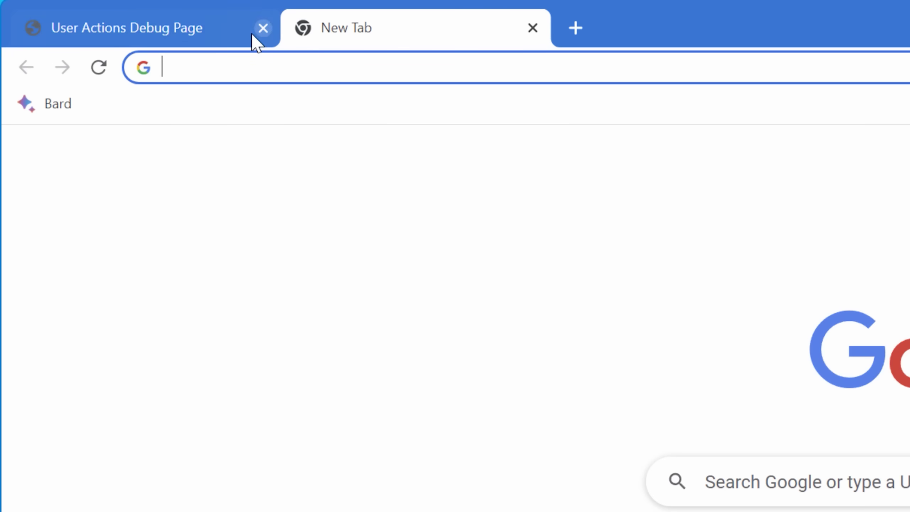
left_click(193, 38)
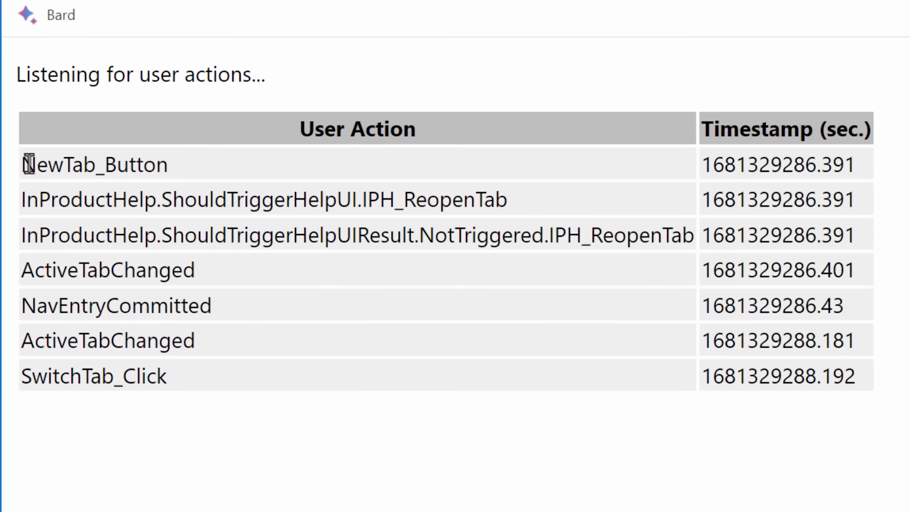
left_click_drag(34, 246, 188, 255)
left_click(197, 173)
left_click_drag(20, 375, 179, 373)
left_click(372, 355)
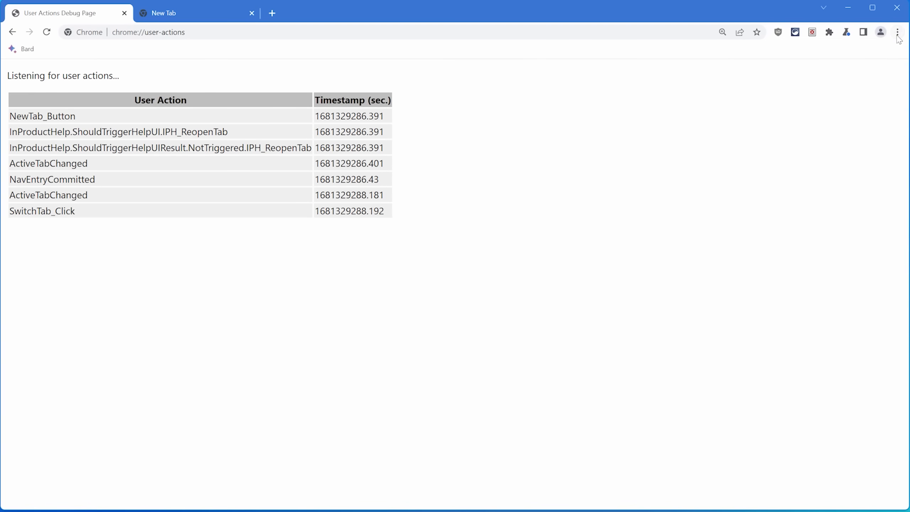
Step: Show Chrome's main menu once and check that action's name and timestamp in the user actions log
left_click(898, 33)
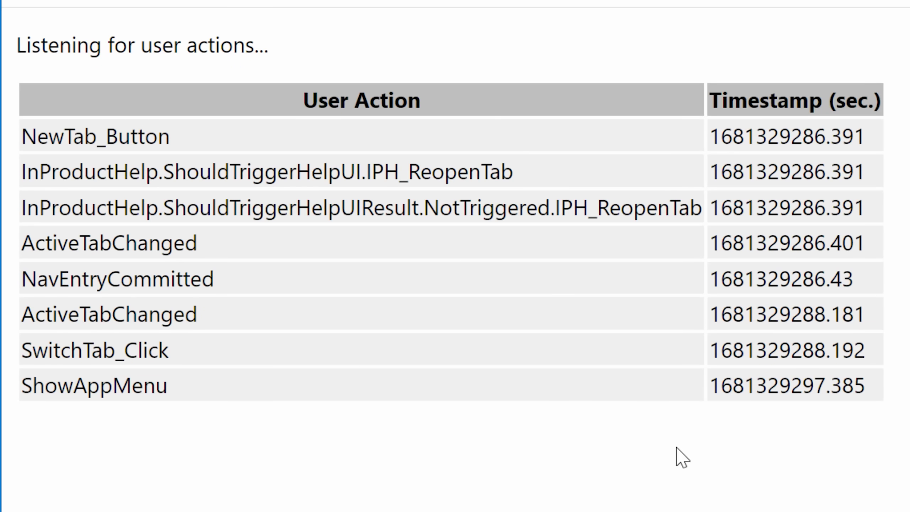
left_click_drag(177, 387, 209, 391)
left_click_drag(719, 377, 888, 396)
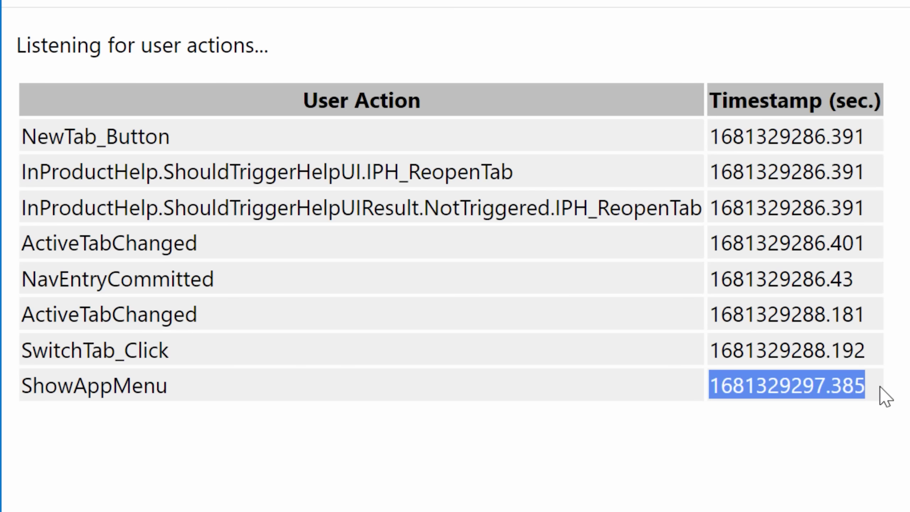
left_click(877, 388)
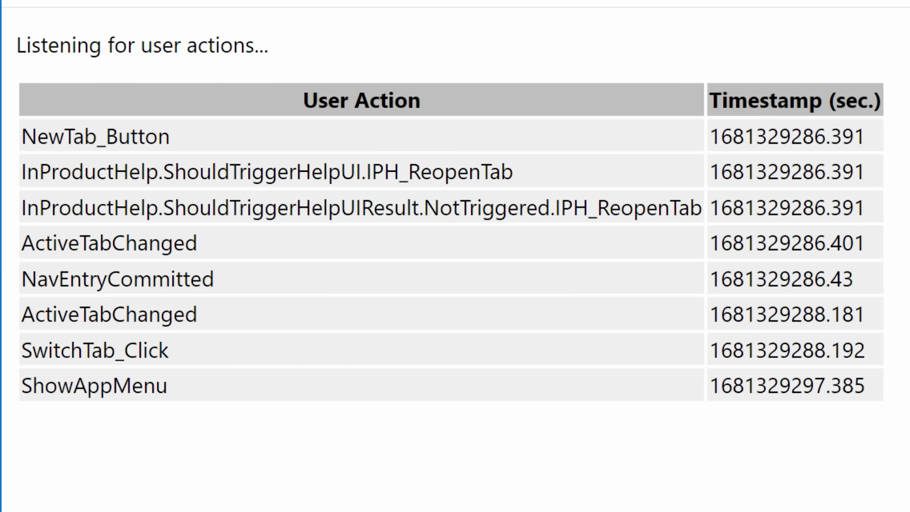